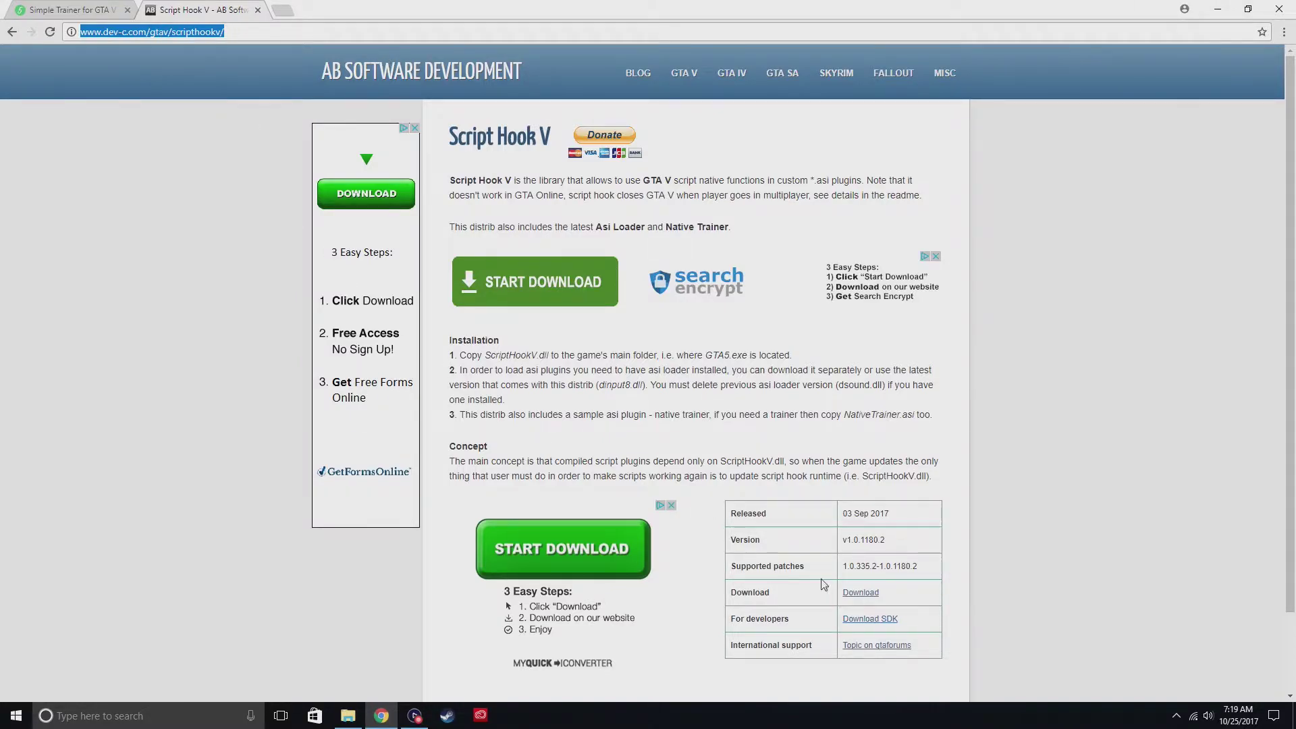
scroll(866, 599, down, 1)
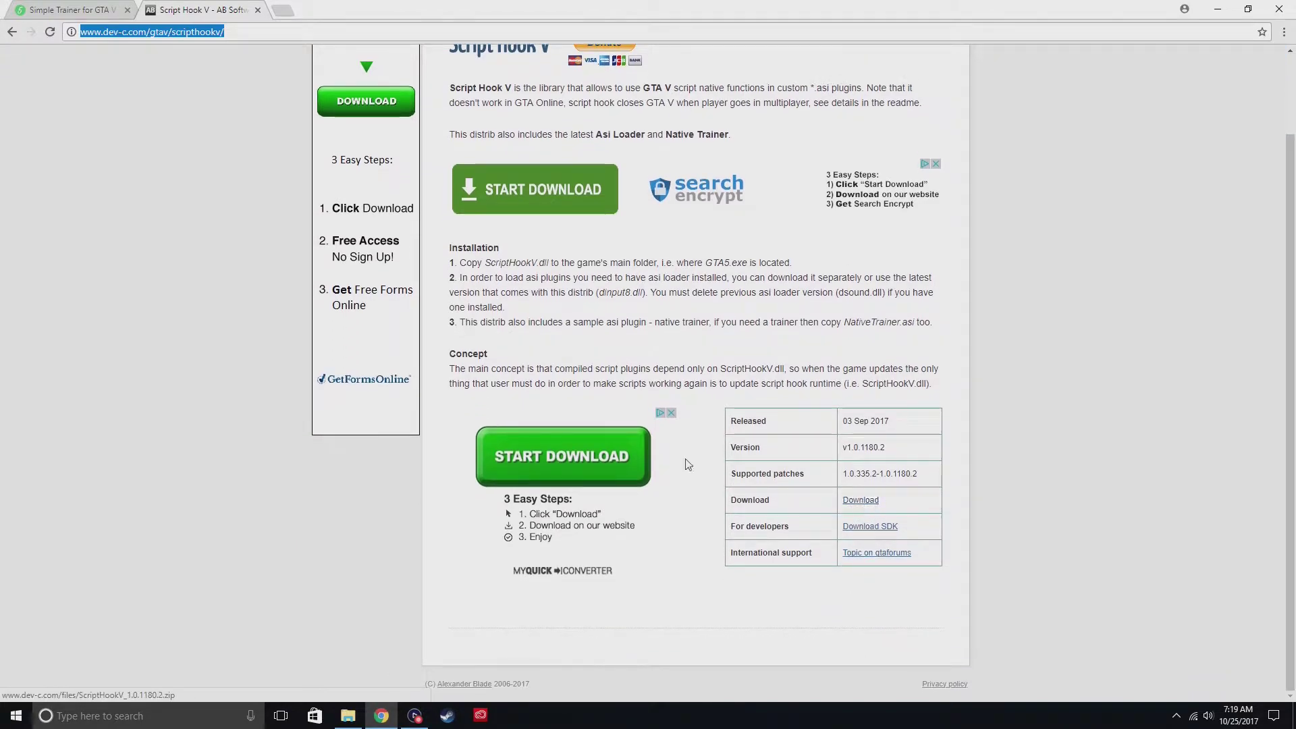
Switch from the Script Hook V page to the 'Simple Trainer for GTA V' tab in Chrome
click(71, 9)
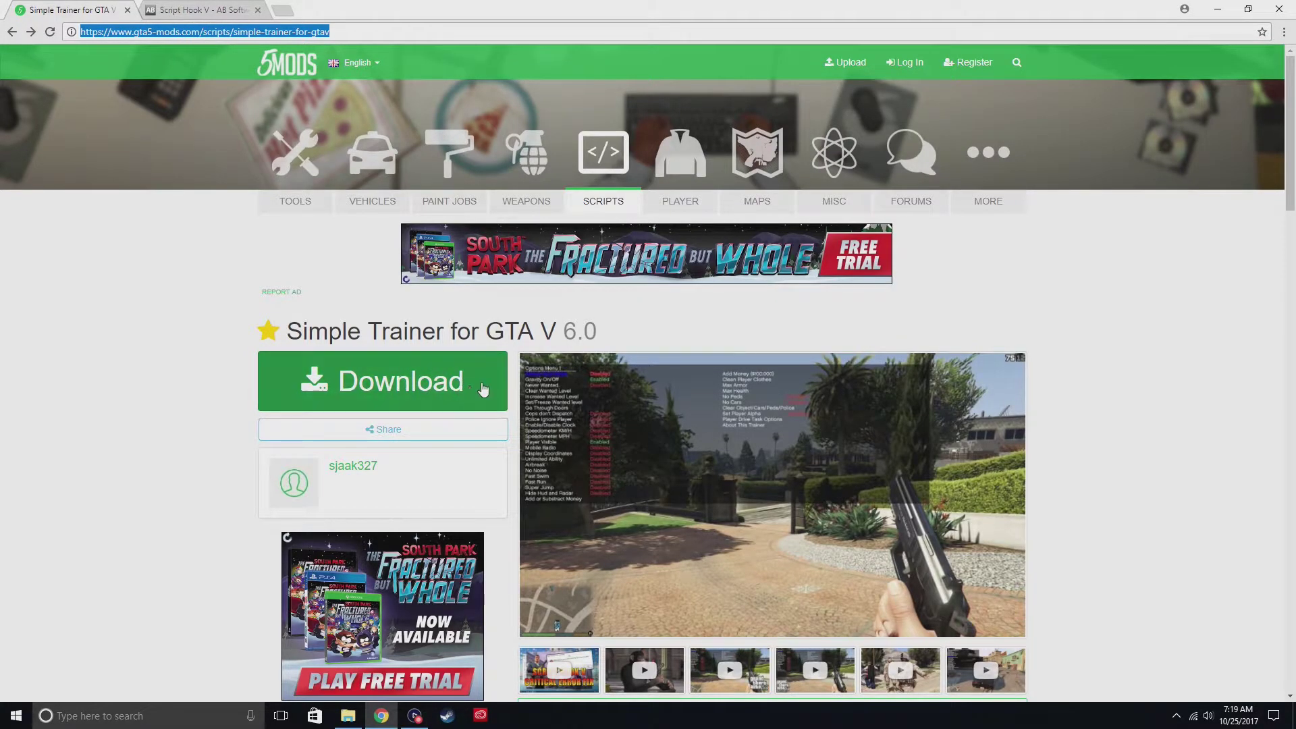
Minimize Chrome and open the Downloads folder in File Explorer
click(1217, 9)
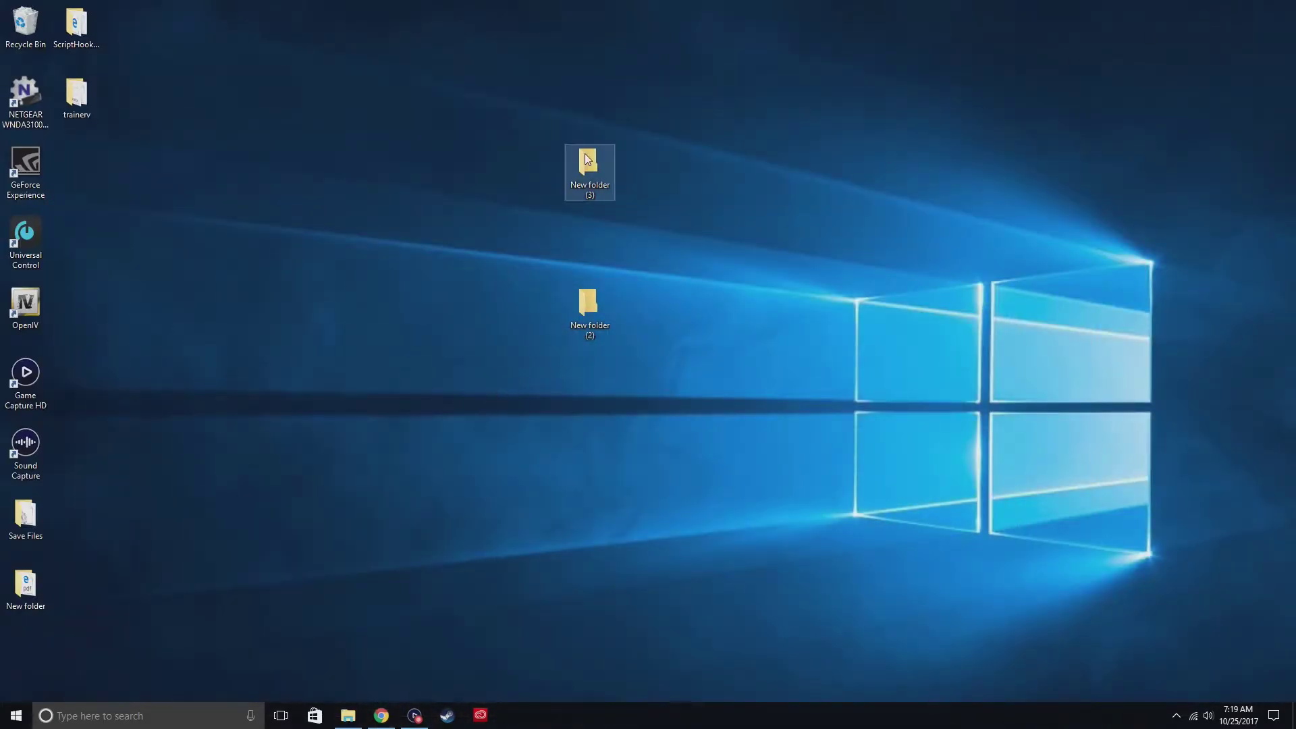
click(587, 160)
click(349, 716)
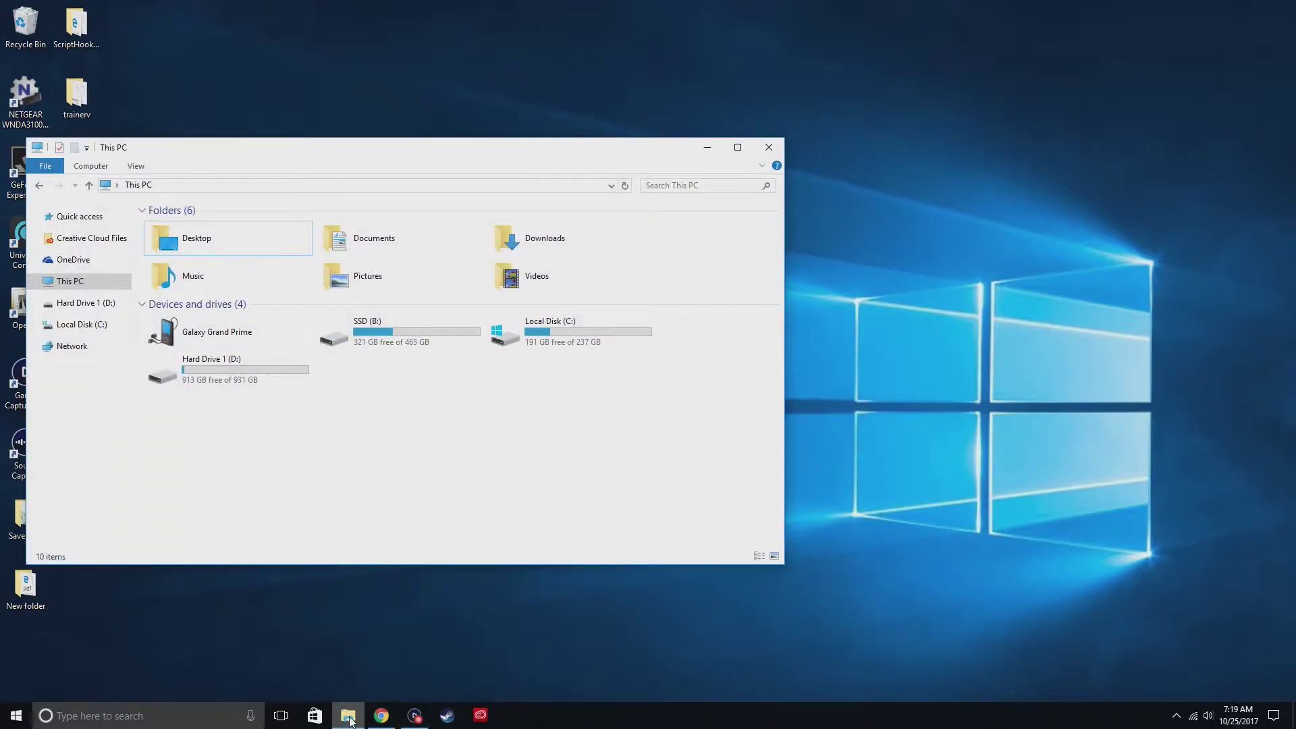
double_click(541, 241)
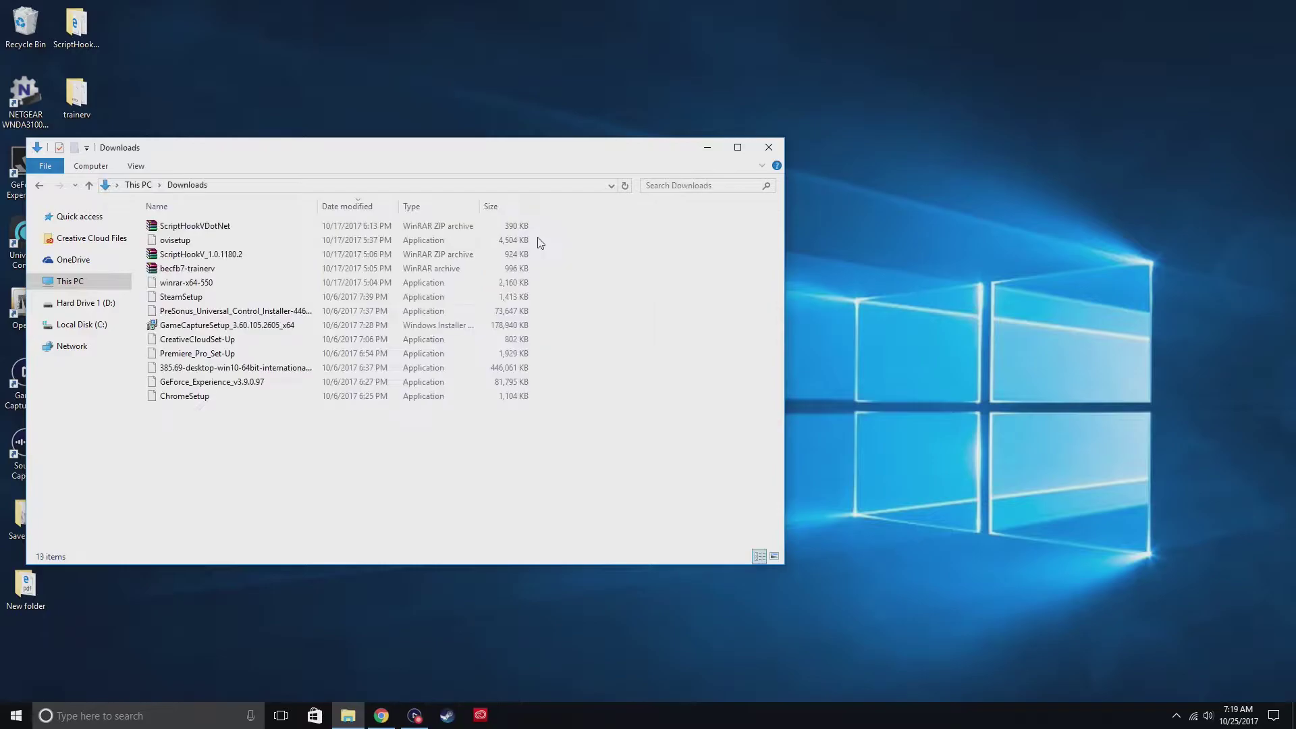
Copy the file name of the ScriptHookV_1.0.1180.2 archive from its rename field
click(202, 255)
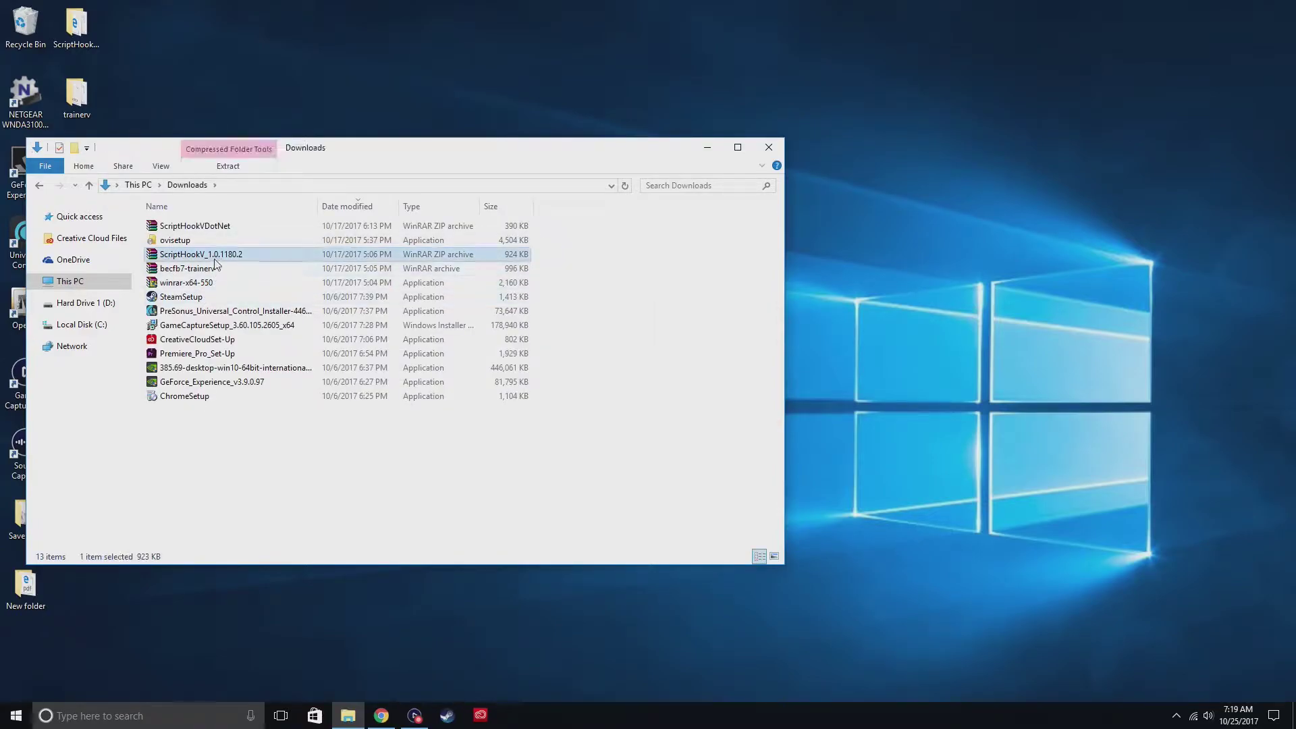
right_click(218, 260)
click(288, 491)
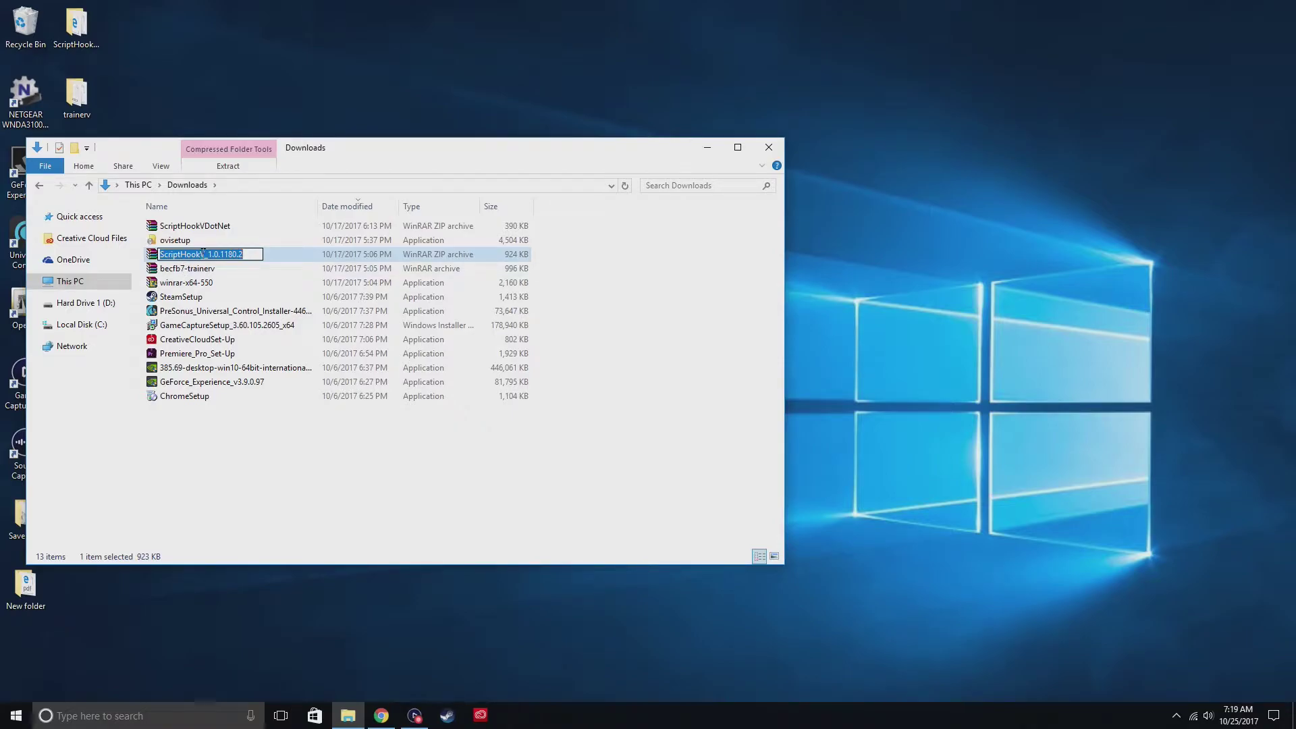
right_click(203, 255)
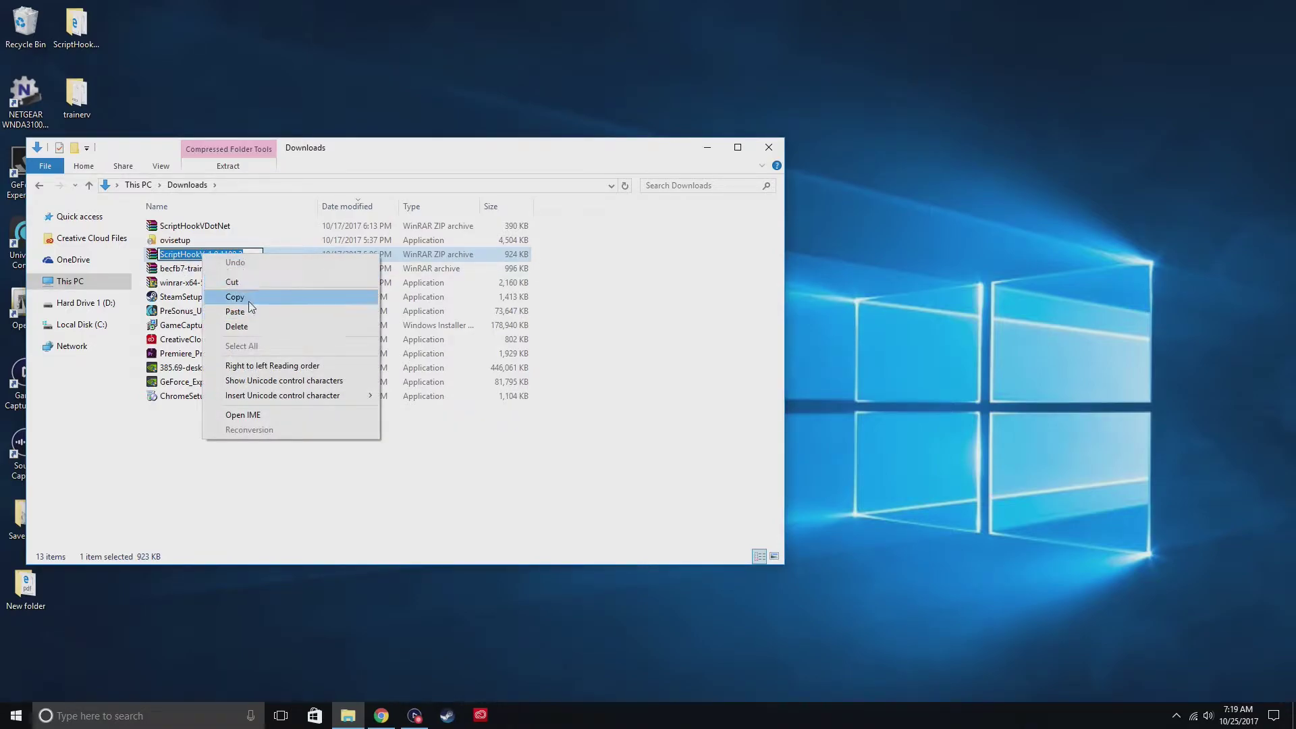
click(248, 301)
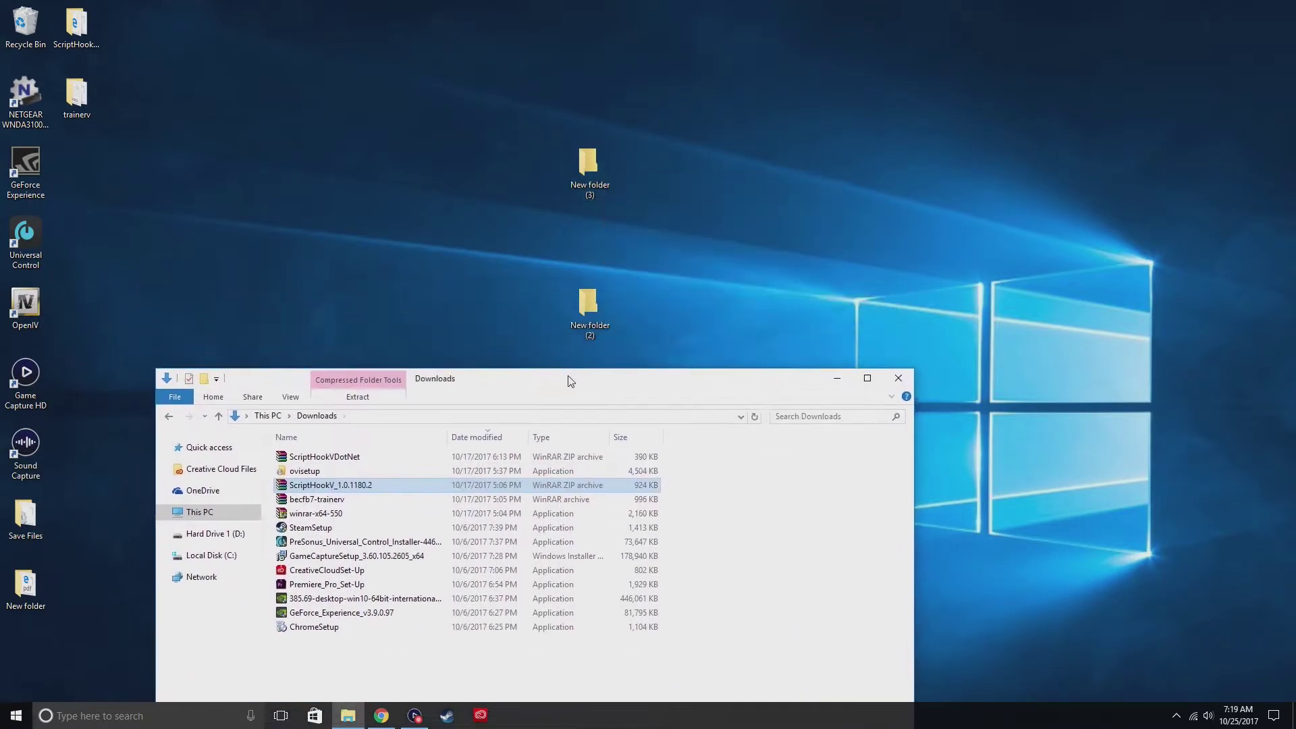
Begin renaming New folder (3) on the desktop, then leave its name unchanged
right_click(589, 167)
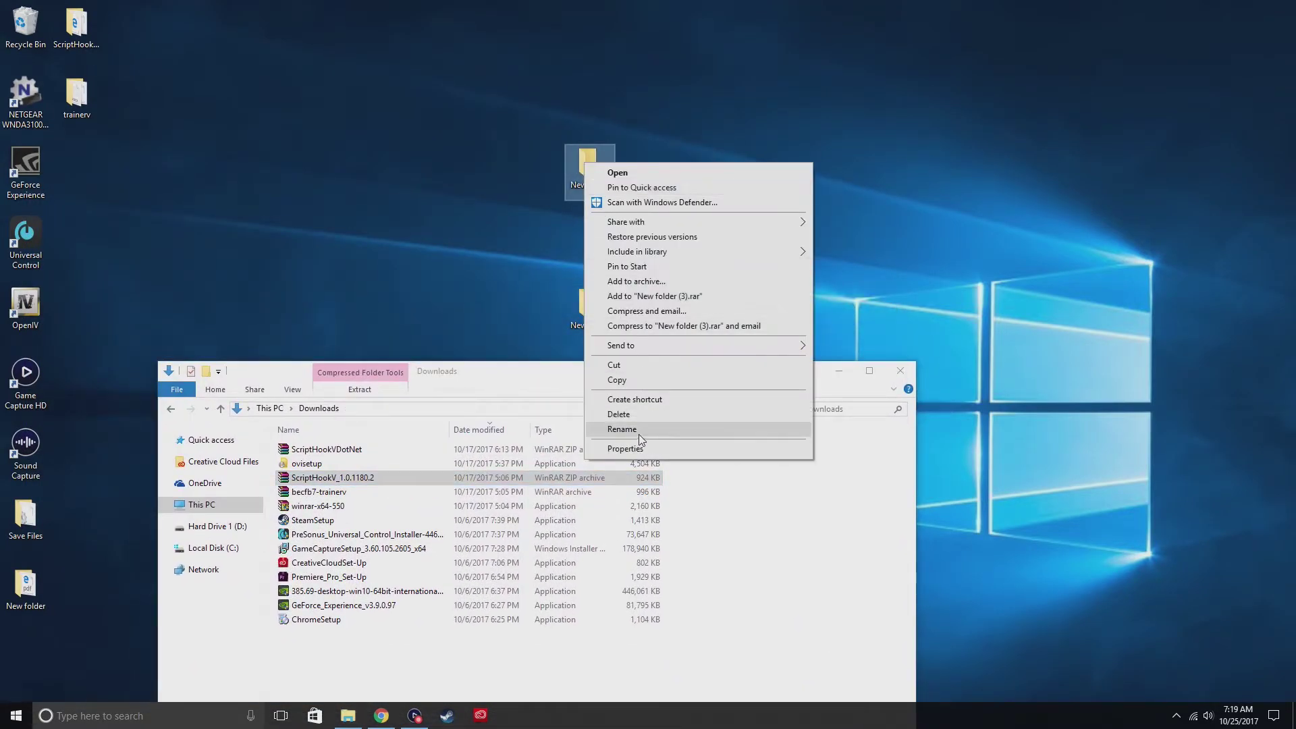
click(638, 440)
right_click(604, 191)
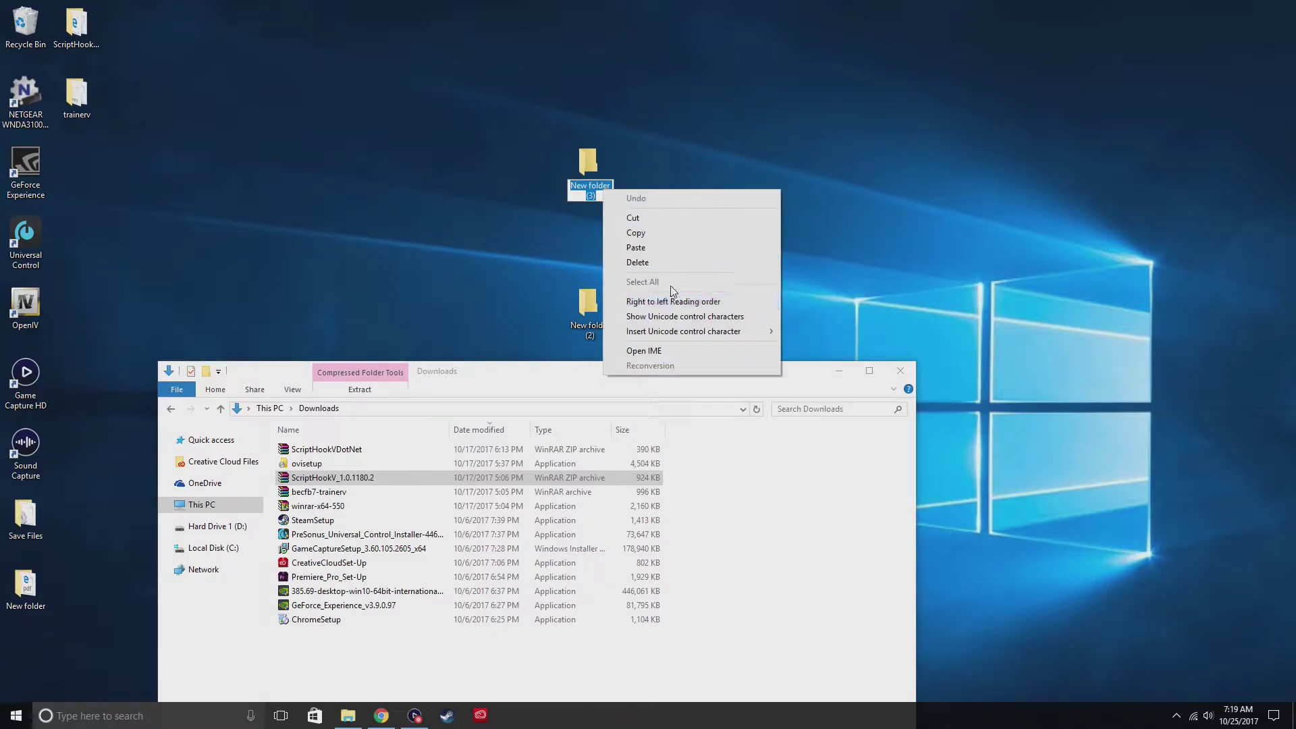
click(658, 245)
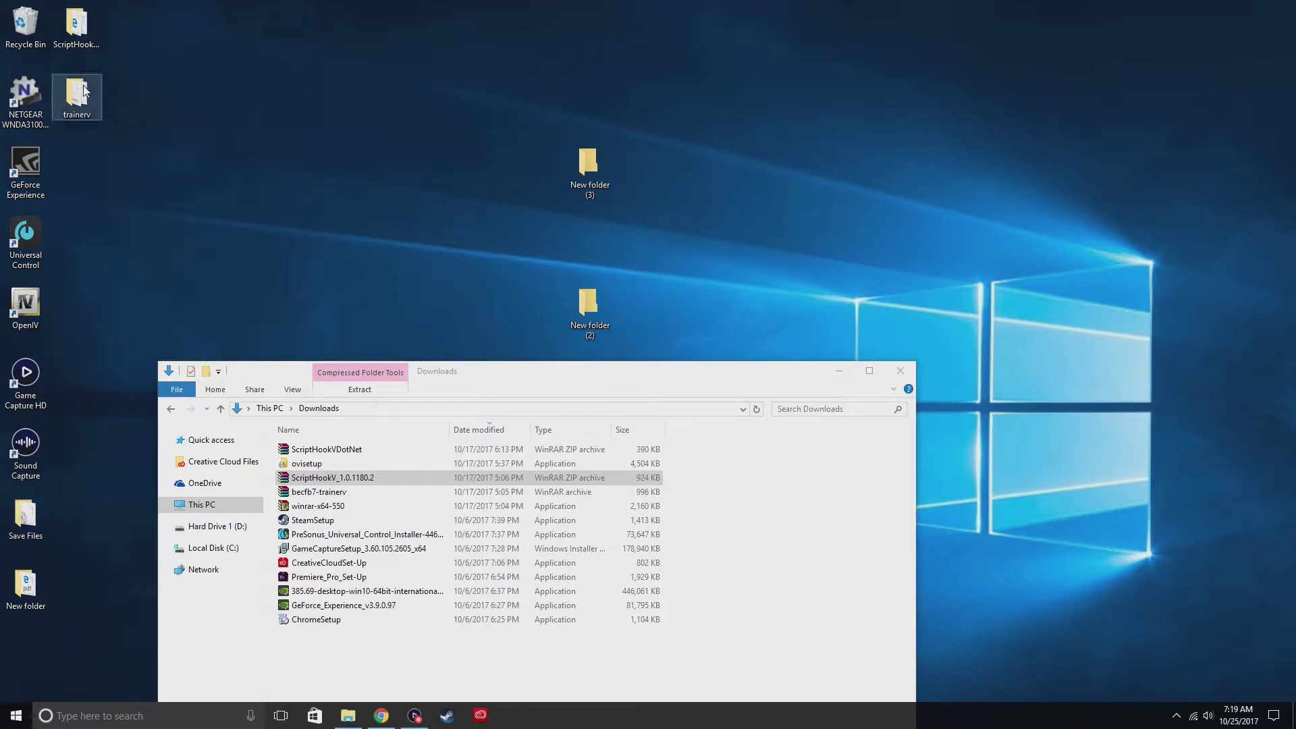
Copy the becfb7-trainerv archive name and rename New folder (2) to it
click(319, 492)
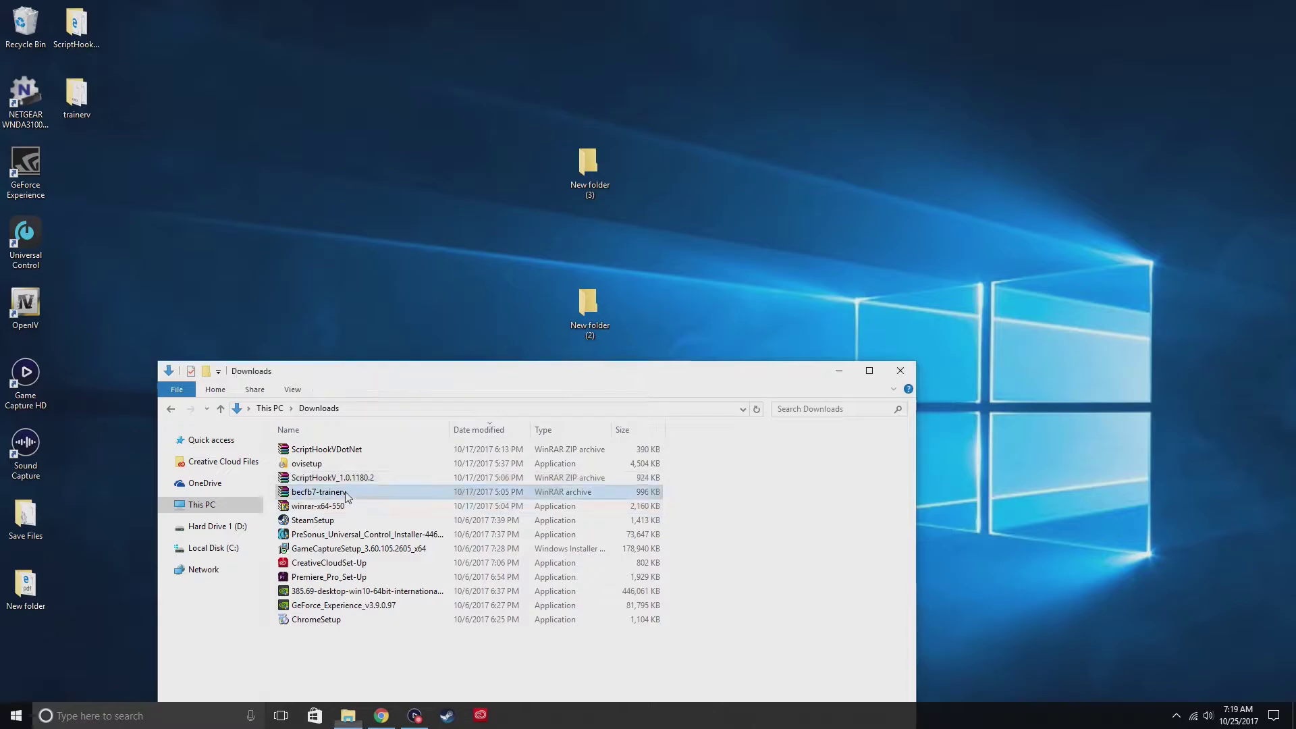
right_click(342, 493)
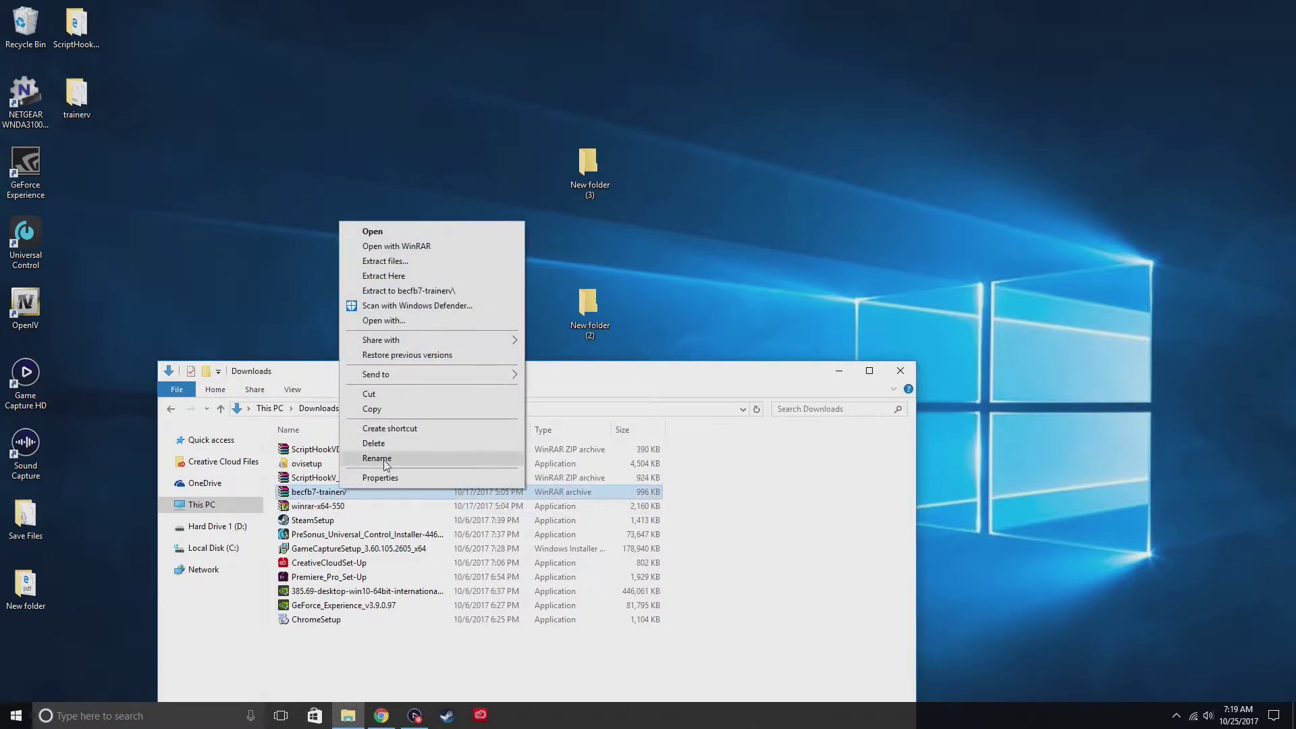
click(384, 458)
right_click(334, 490)
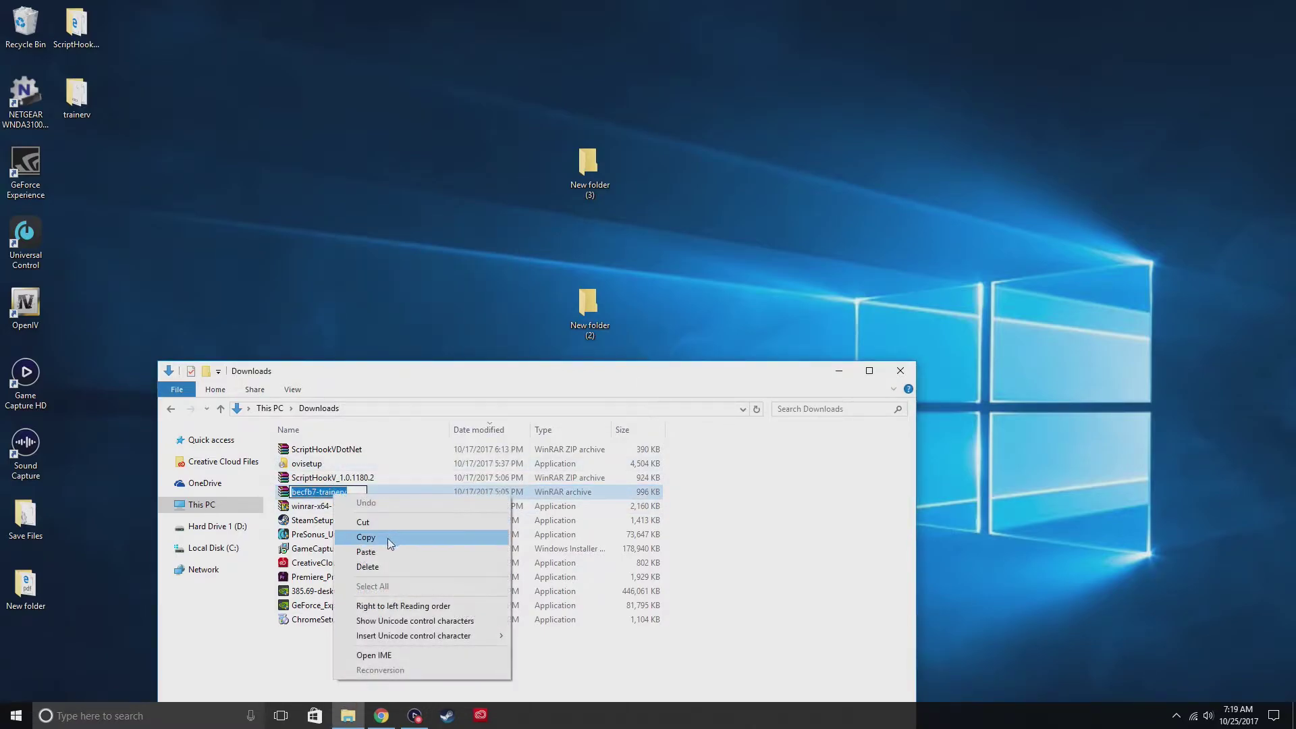
click(385, 538)
right_click(600, 323)
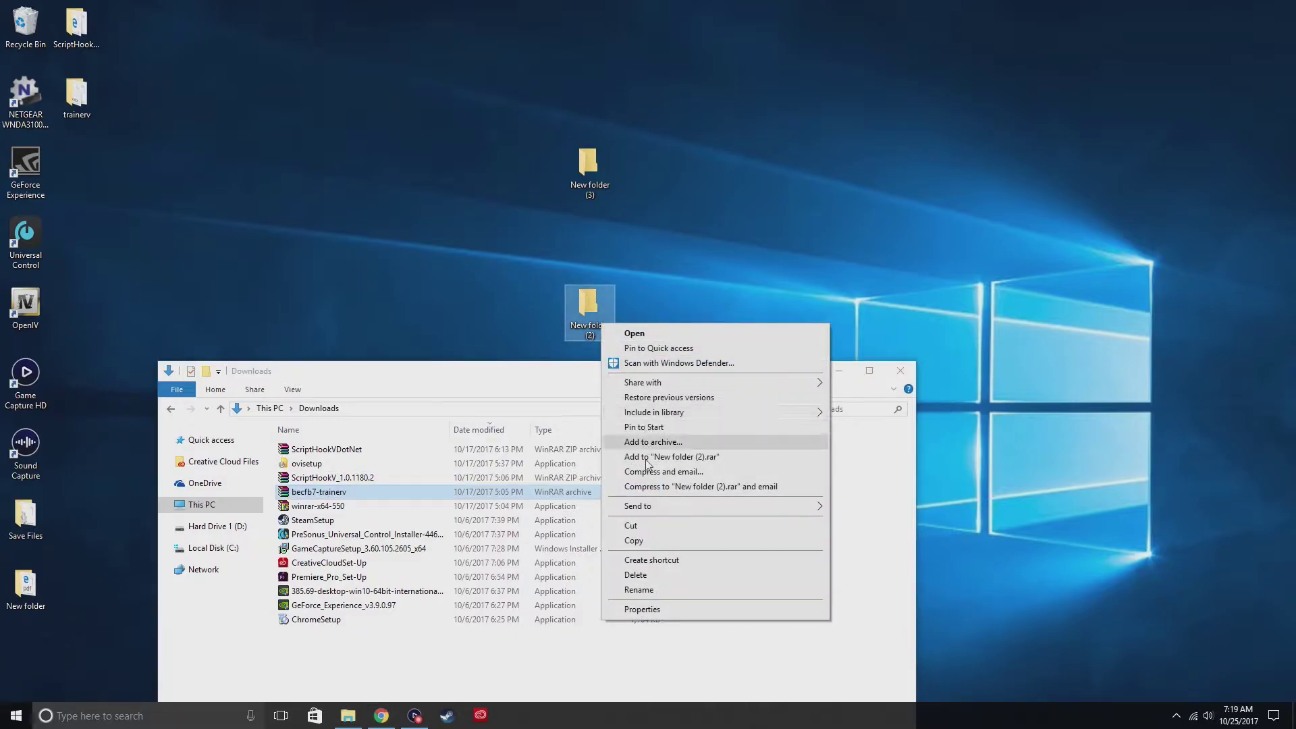
click(639, 590)
right_click(590, 326)
click(630, 394)
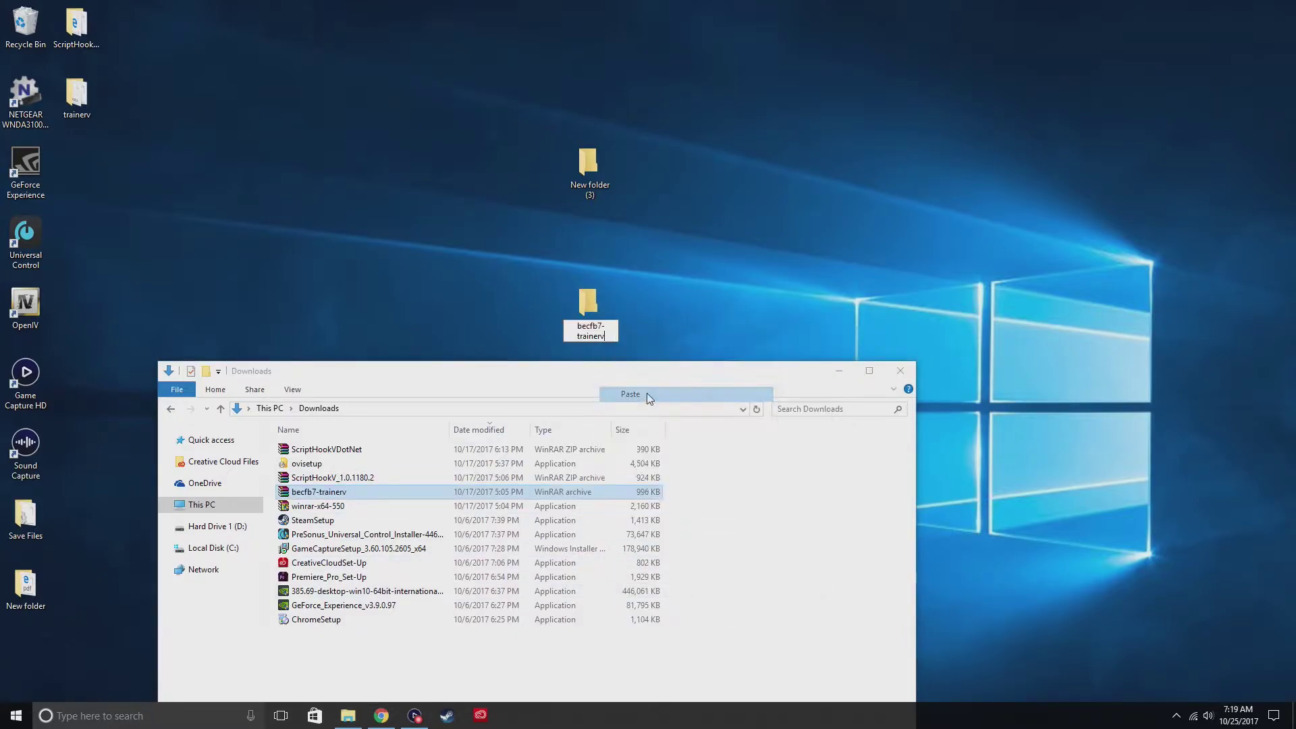
click(678, 291)
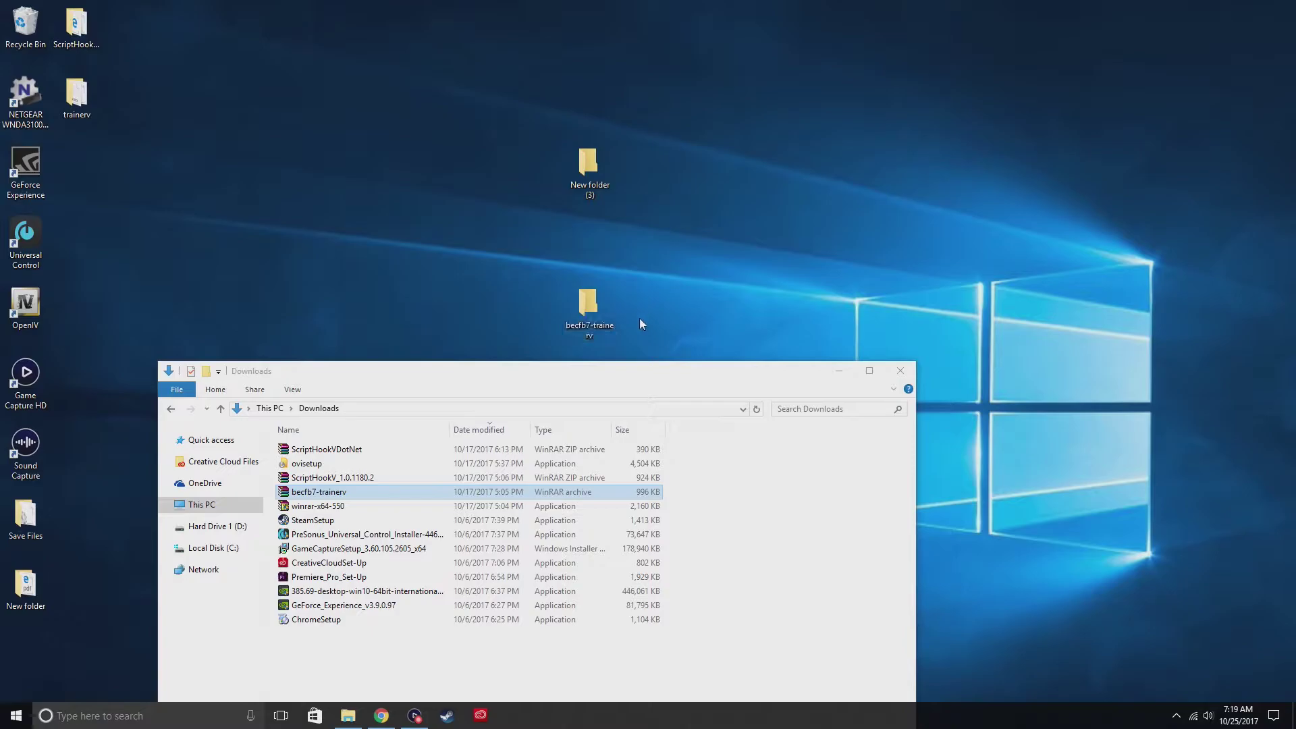
Delete the becfb7-trainerv and New folder (3) folders from the desktop
right_click(601, 312)
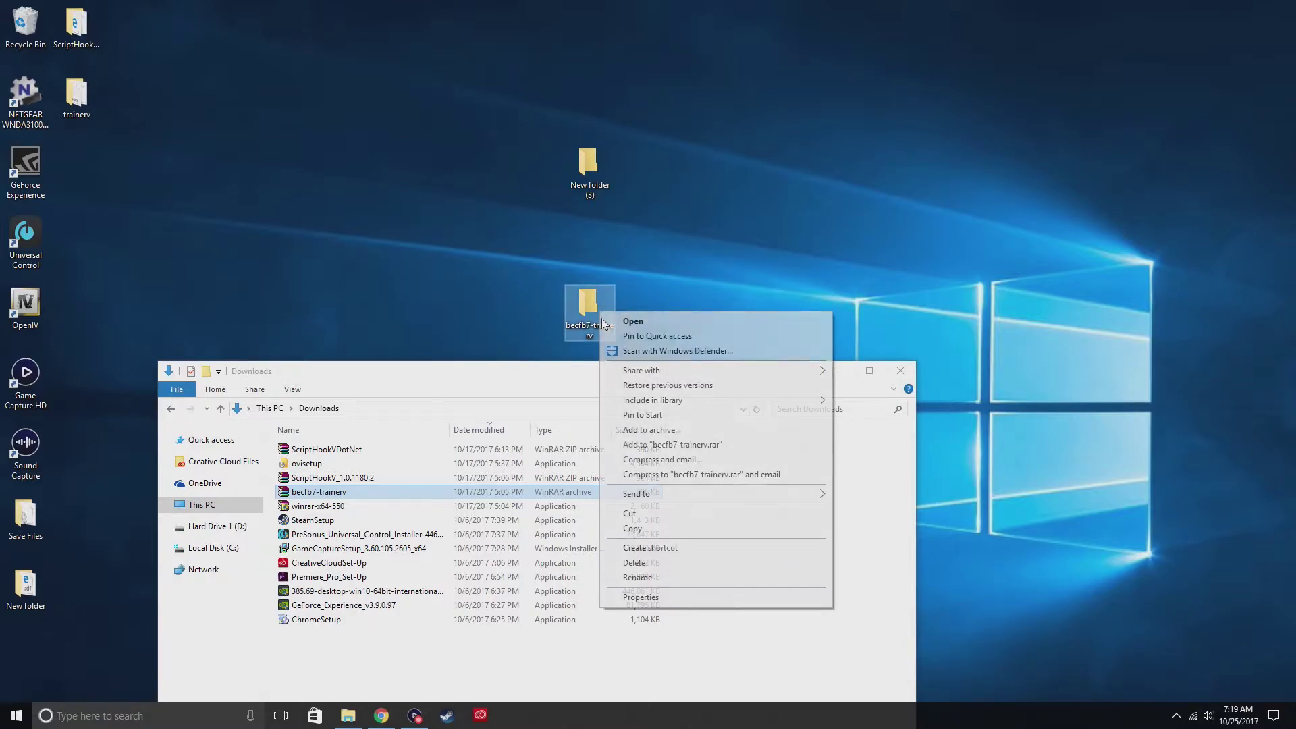
click(638, 563)
click(603, 162)
right_click(603, 163)
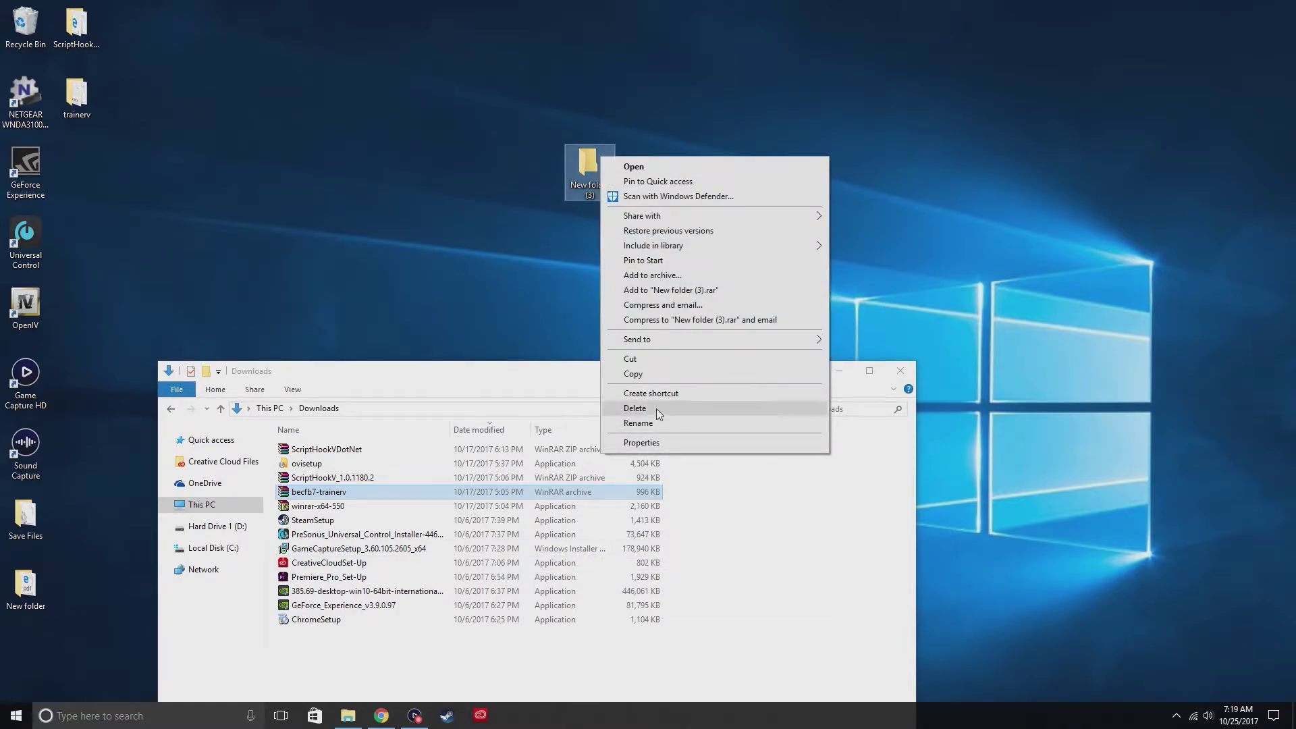
click(638, 406)
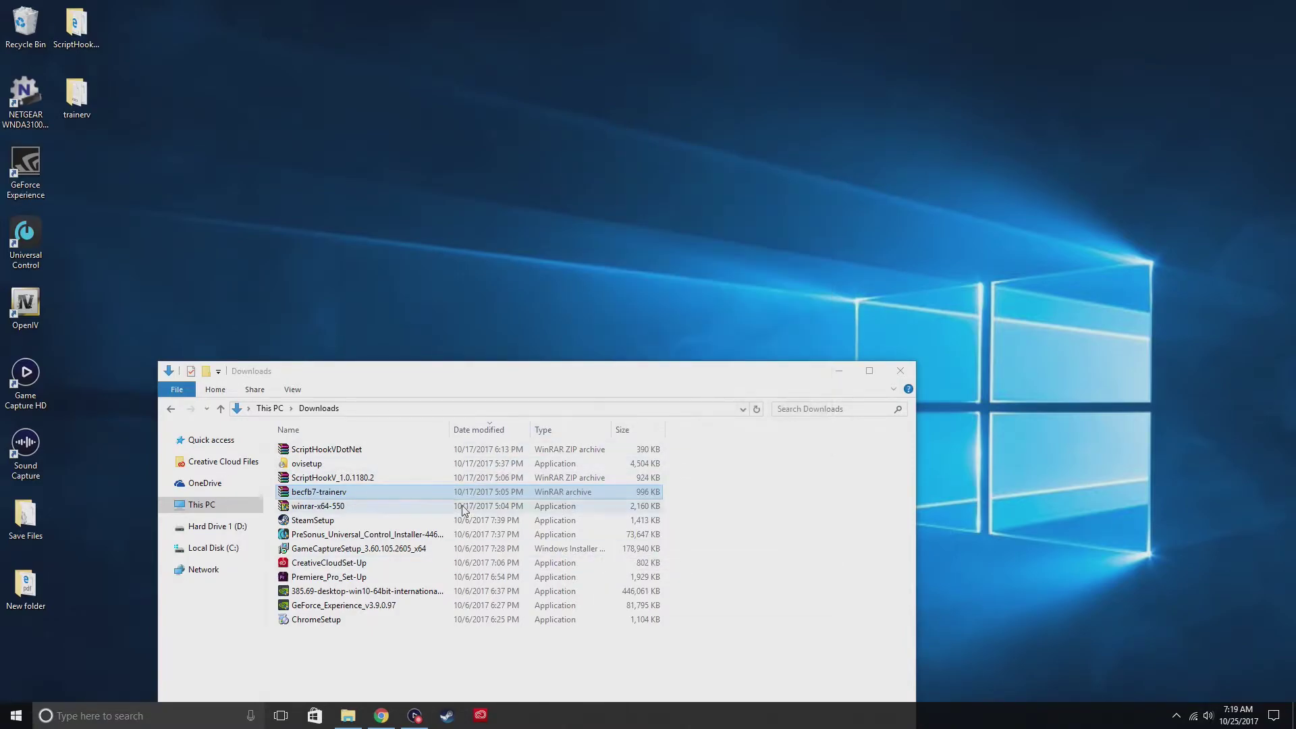
Set up extracting Script Hook V to its desktop folder, then cancel the dialog
right_click(340, 478)
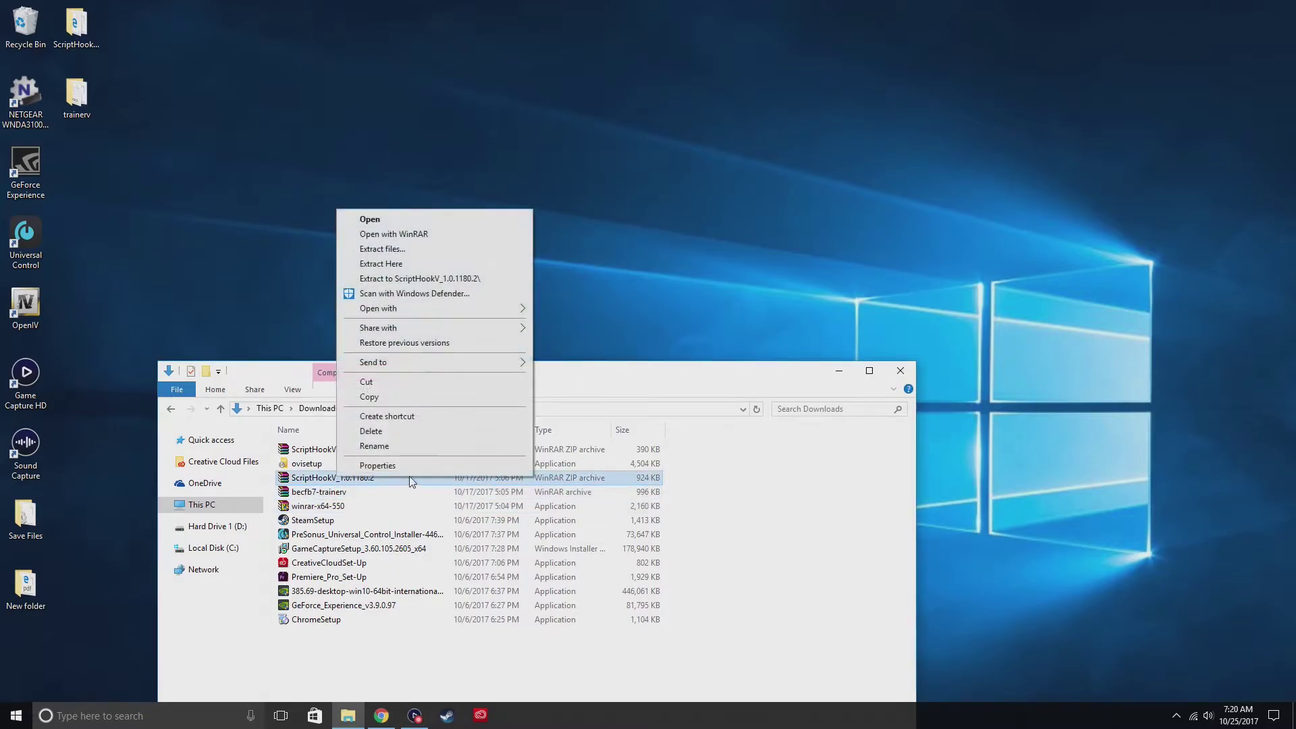
click(380, 250)
click(671, 332)
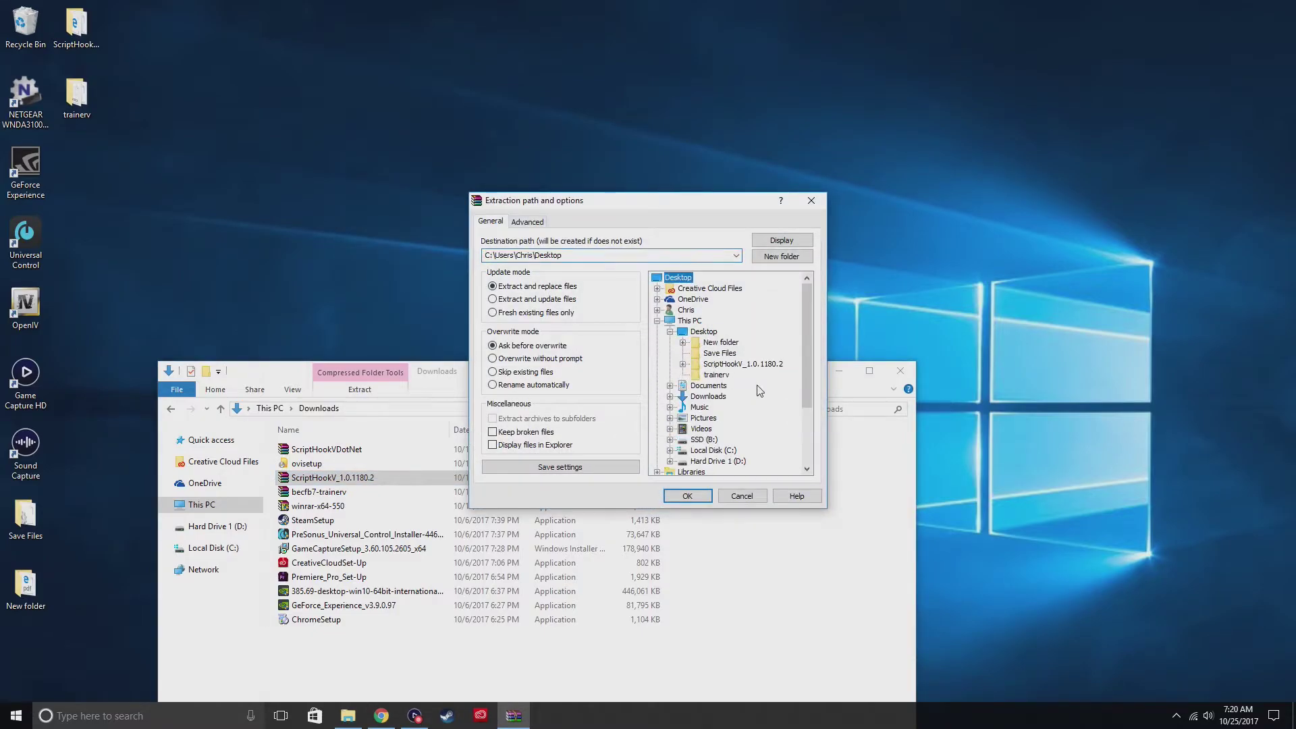
click(750, 366)
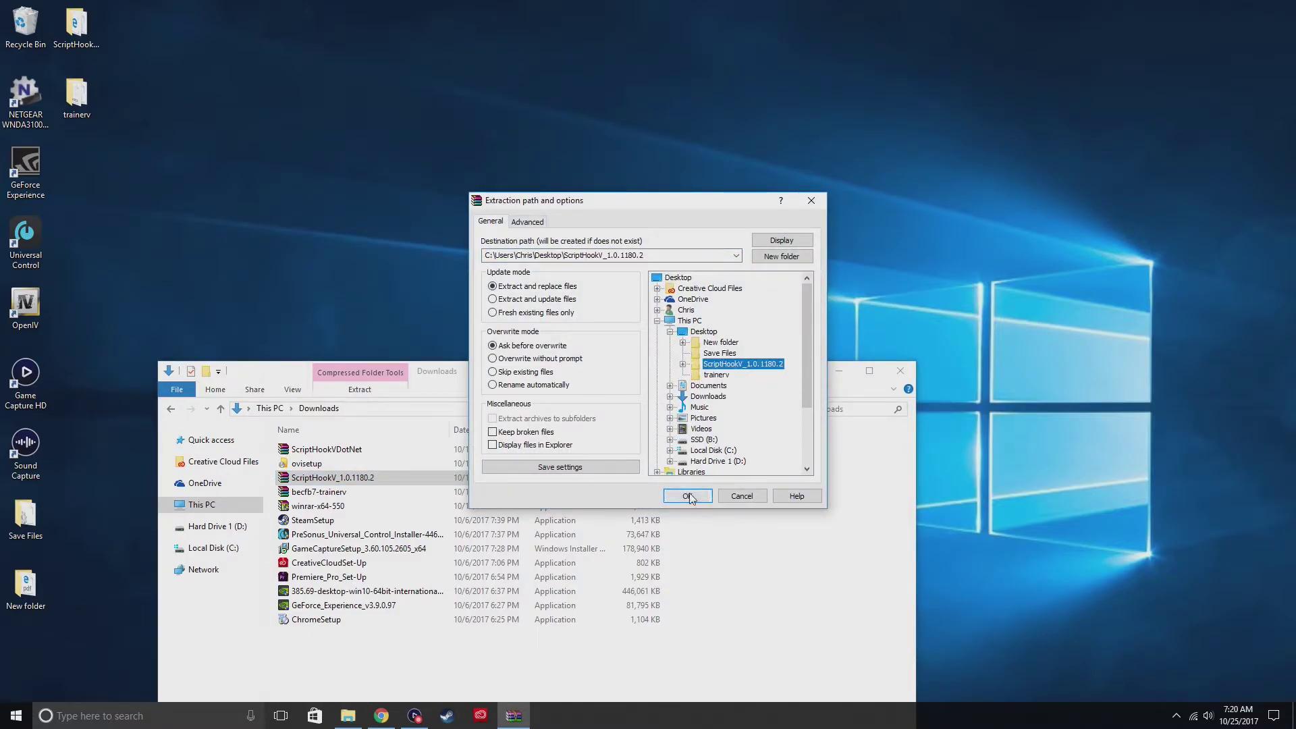
click(742, 496)
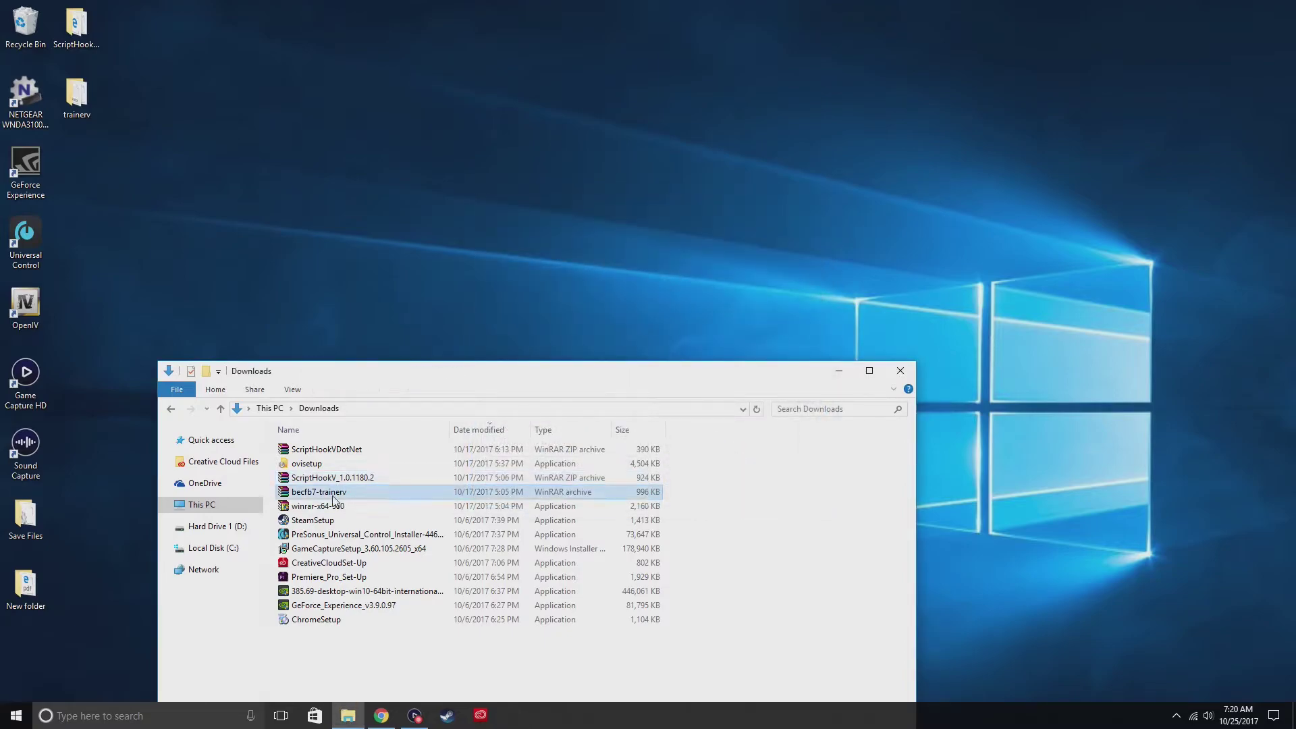
Cancel the trainer archive's desktop extraction settings and go to This PC
right_click(313, 492)
click(378, 268)
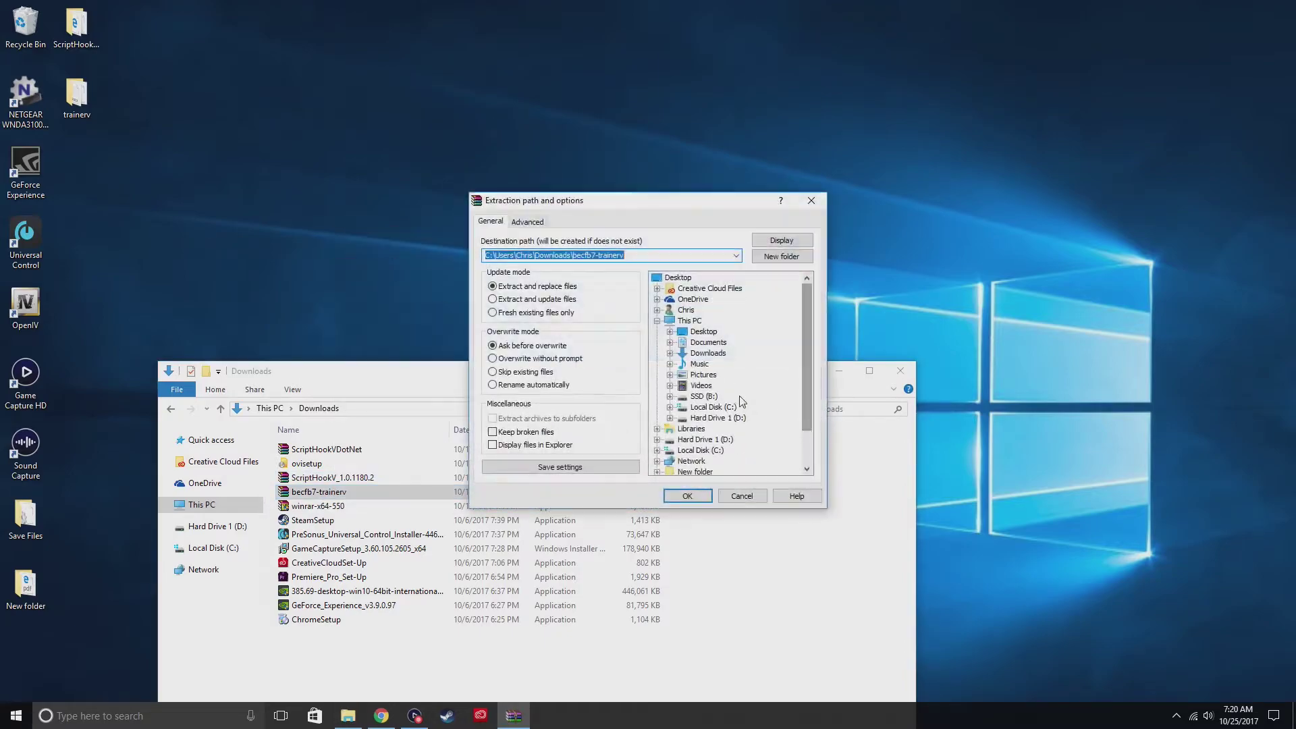
double_click(671, 334)
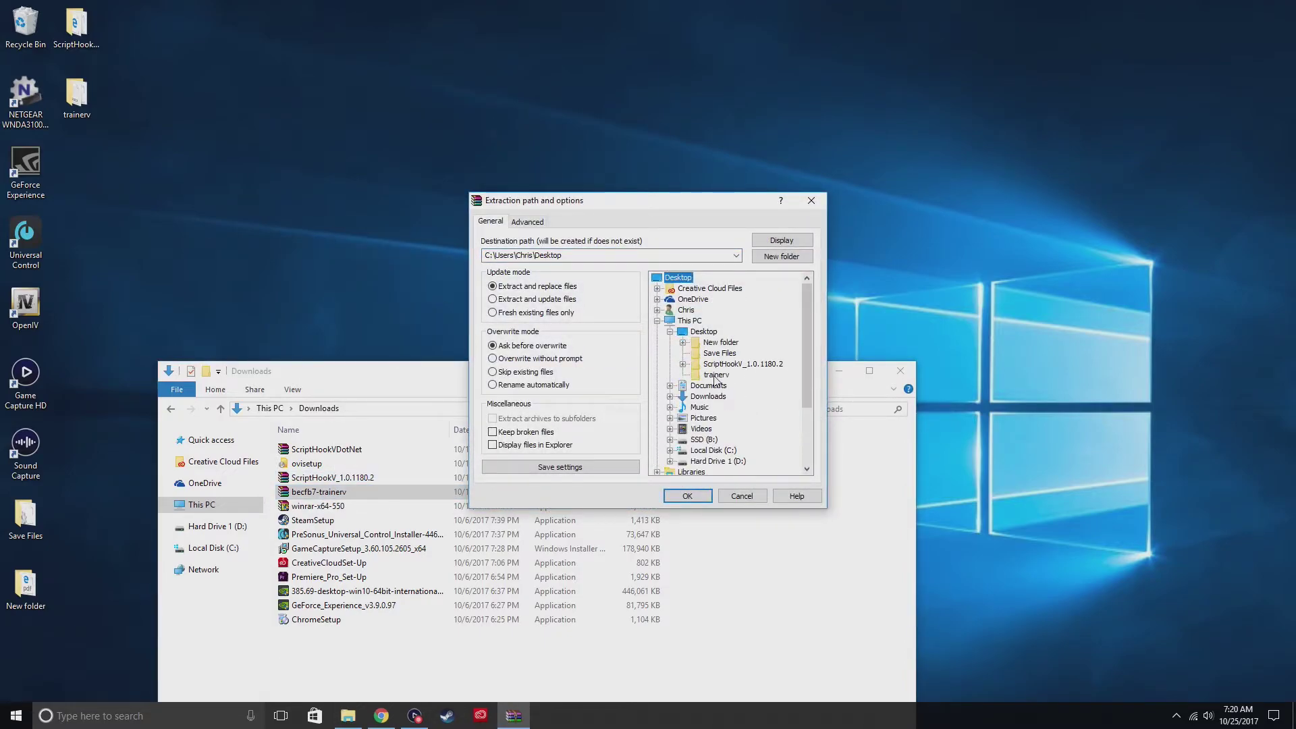
click(743, 497)
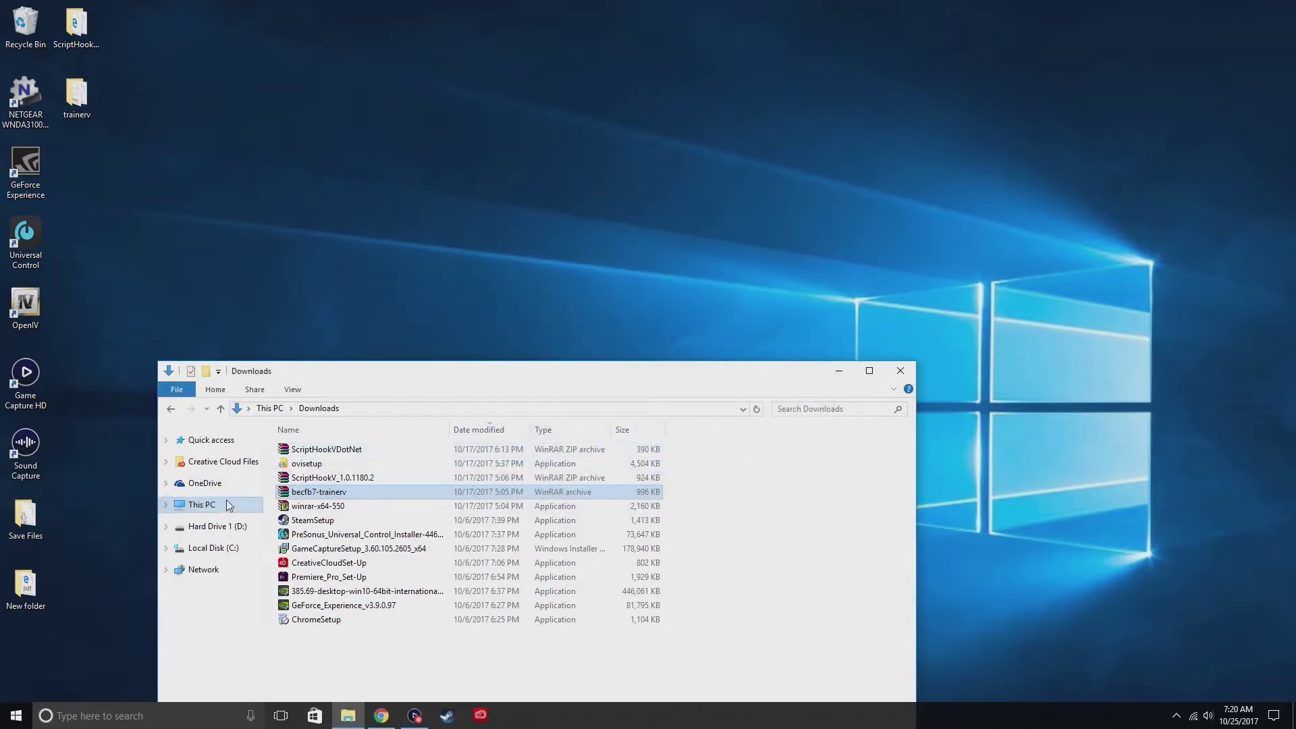
click(202, 504)
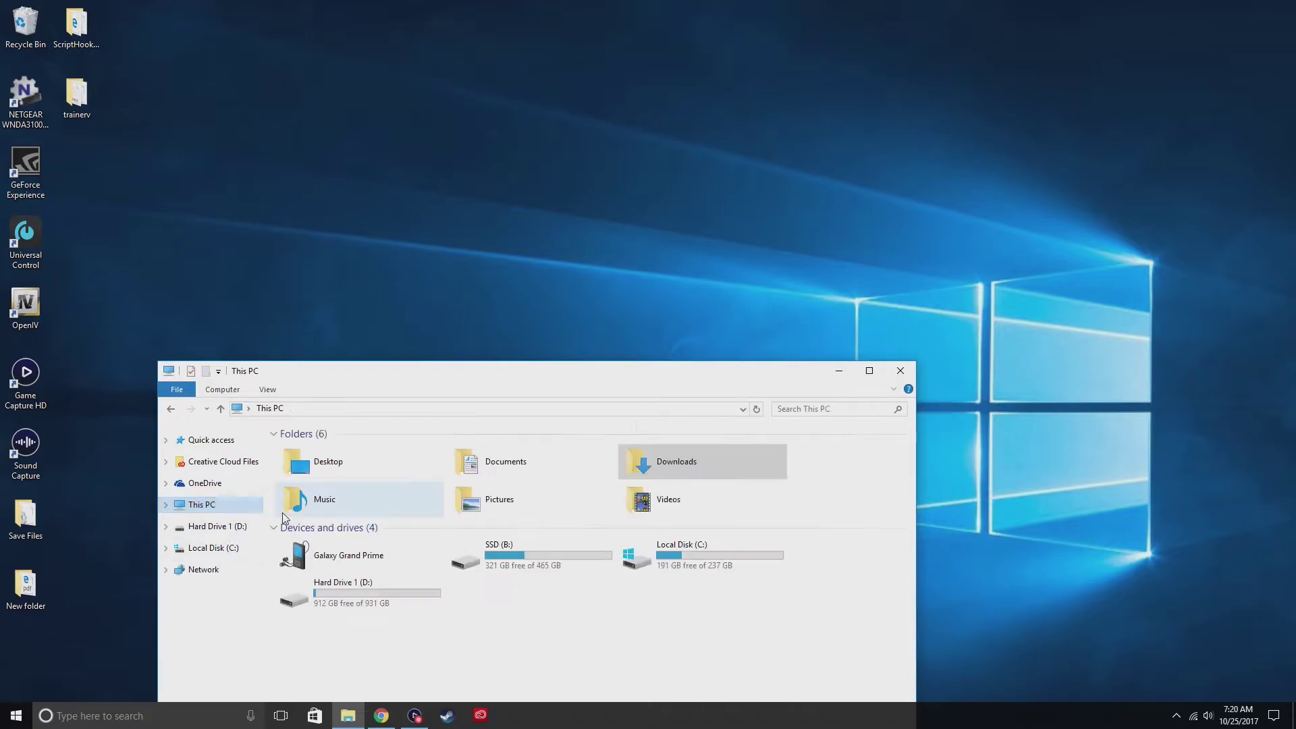
Browse SSD (B:) > Steam > steamapps > common > Grand Theft Auto V, repositioning the window
double_click(508, 565)
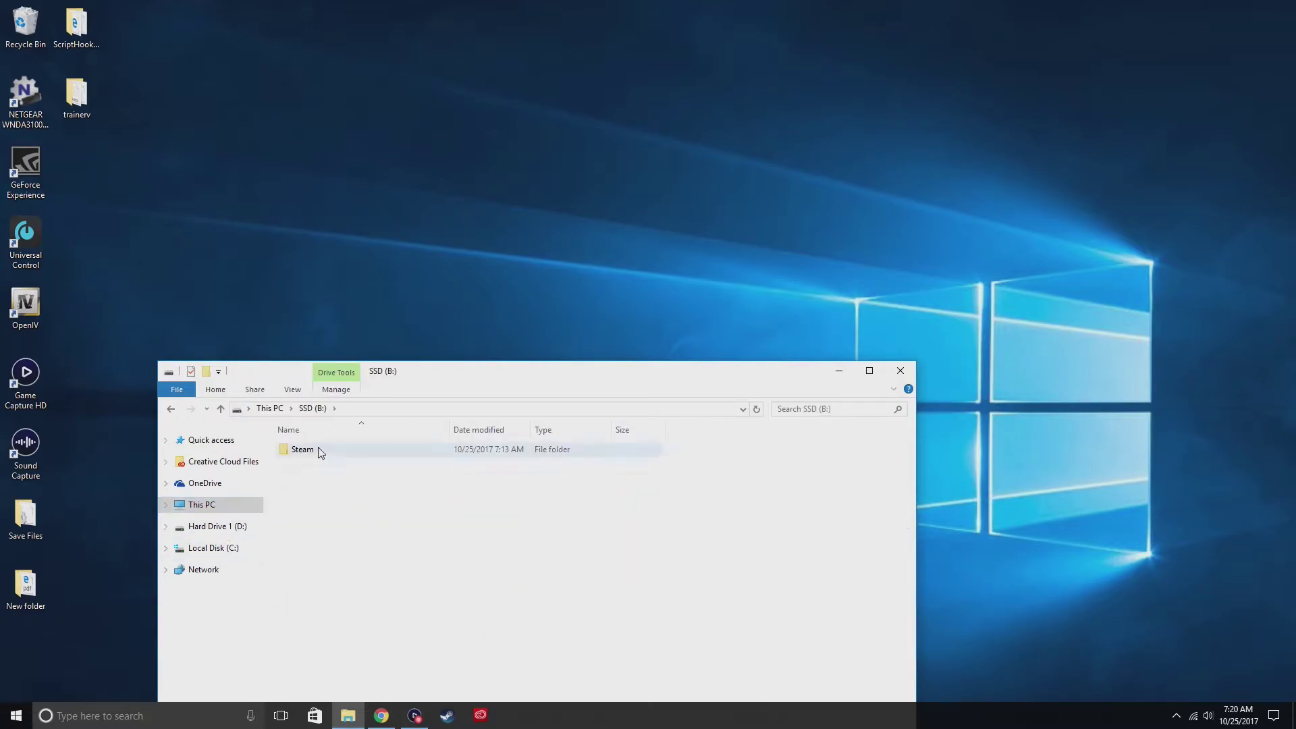
double_click(319, 449)
drag(411, 372, 549, 169)
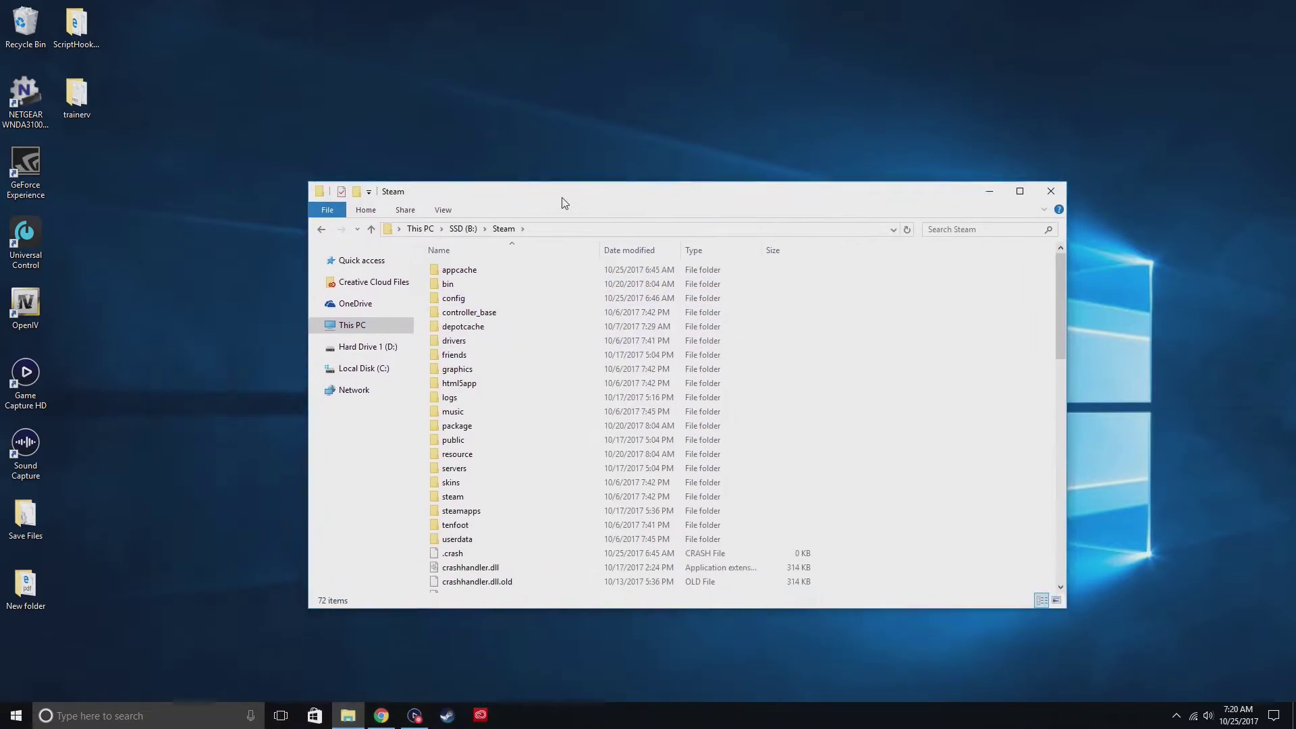
double_click(448, 488)
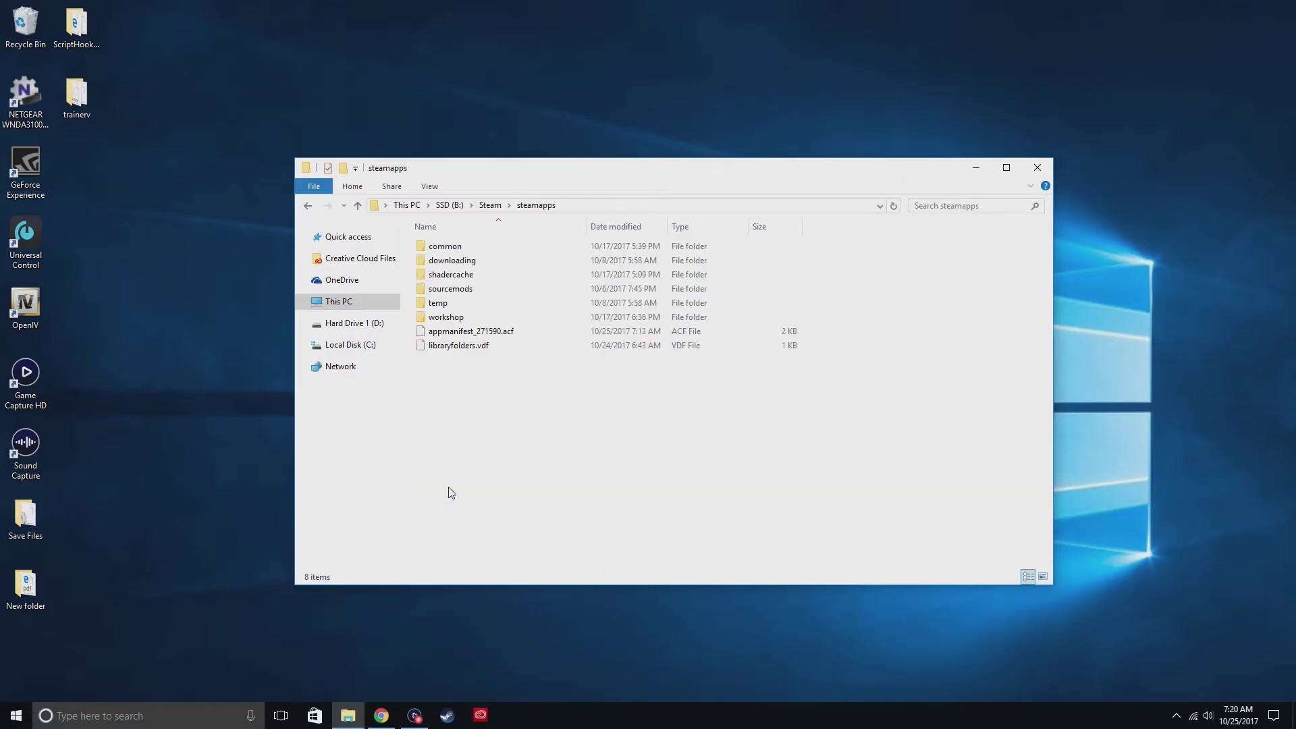
double_click(454, 247)
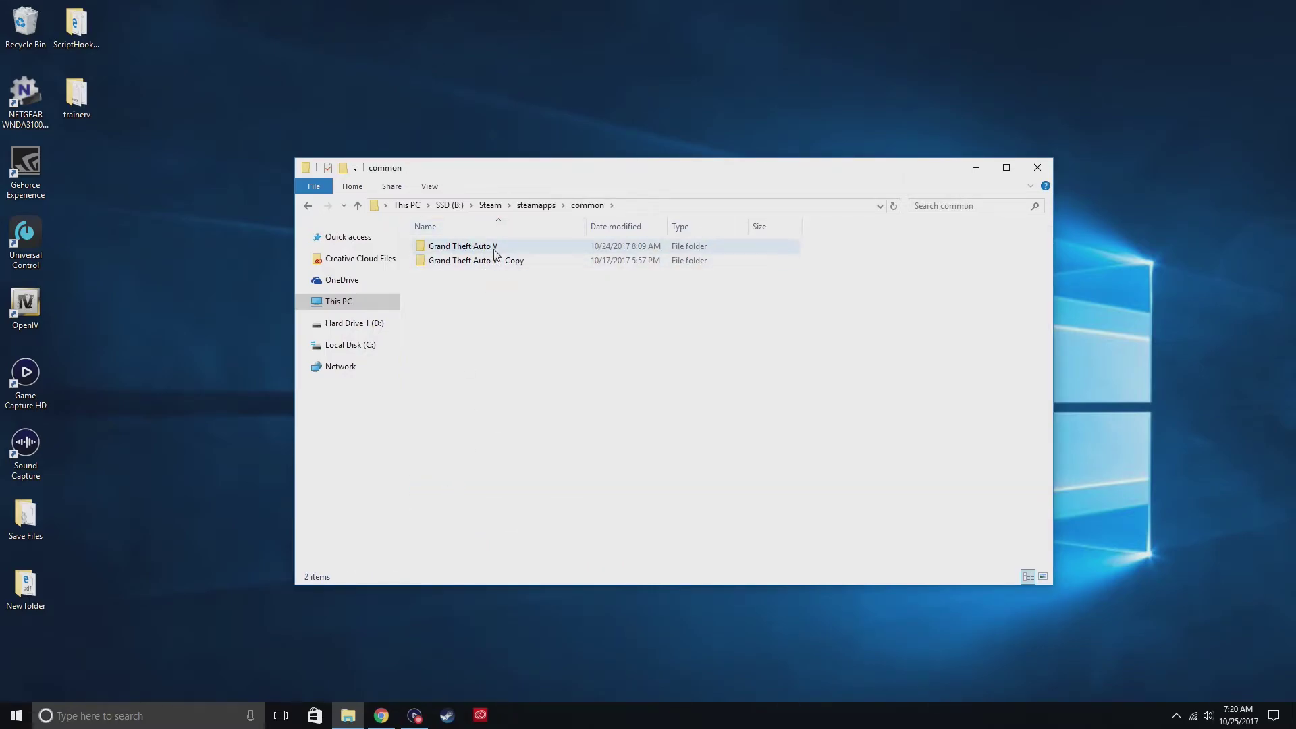
double_click(497, 250)
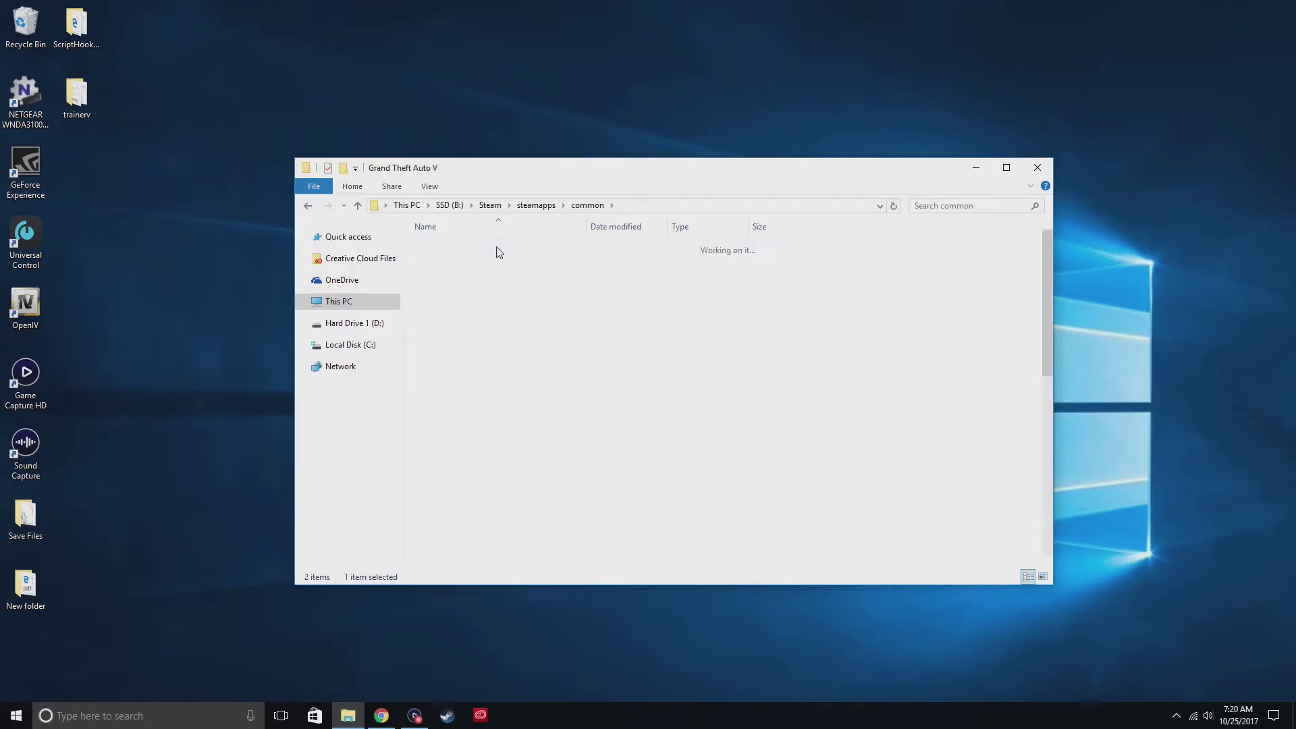
drag(596, 181, 690, 182)
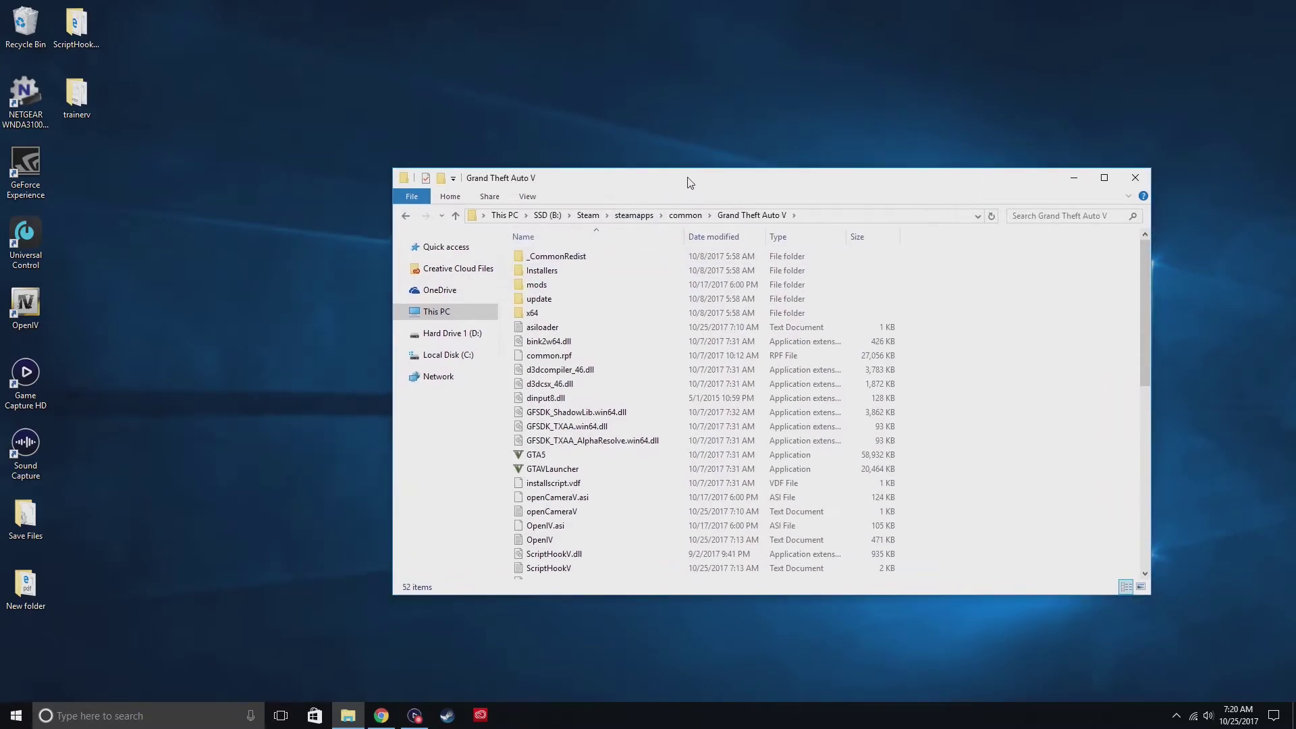
Drag dinput8.dll and ScriptHookV.dll from ScriptHookV_1.0.1180.2\bin into the game folder, leaving NativeTrainer.asi
double_click(77, 26)
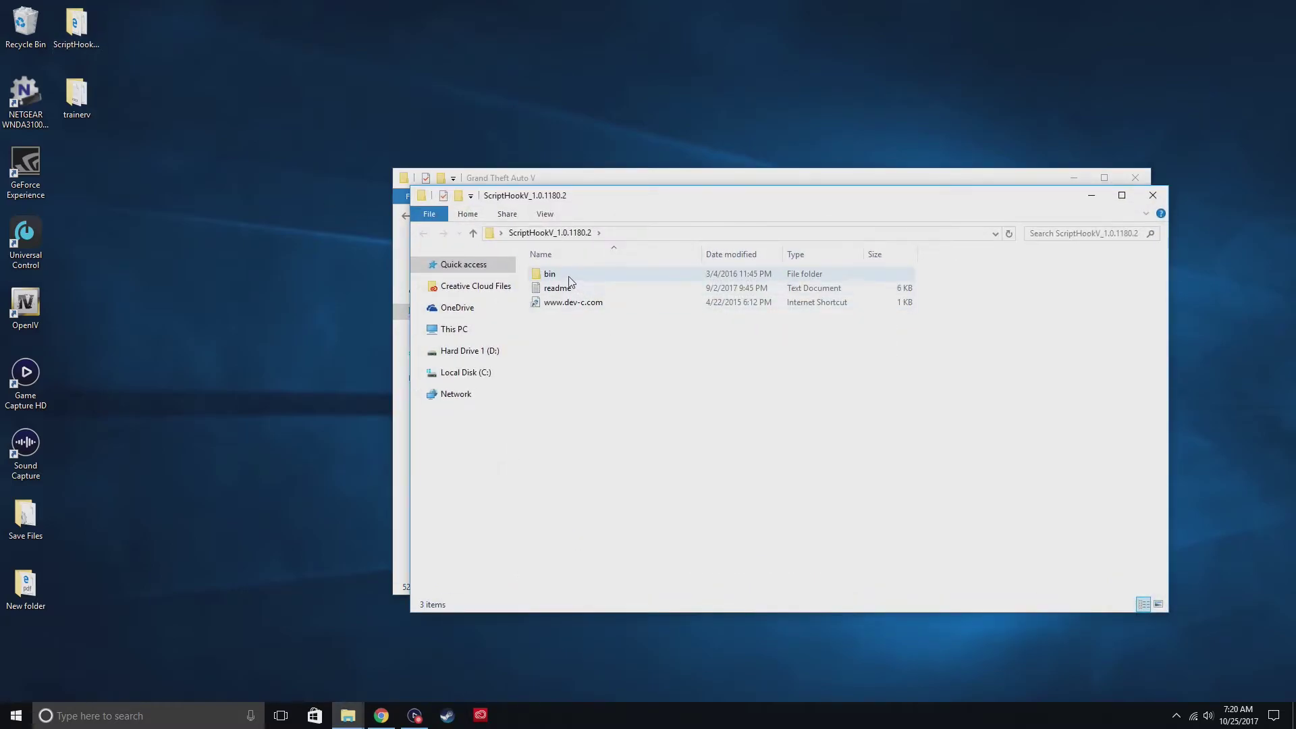
double_click(568, 276)
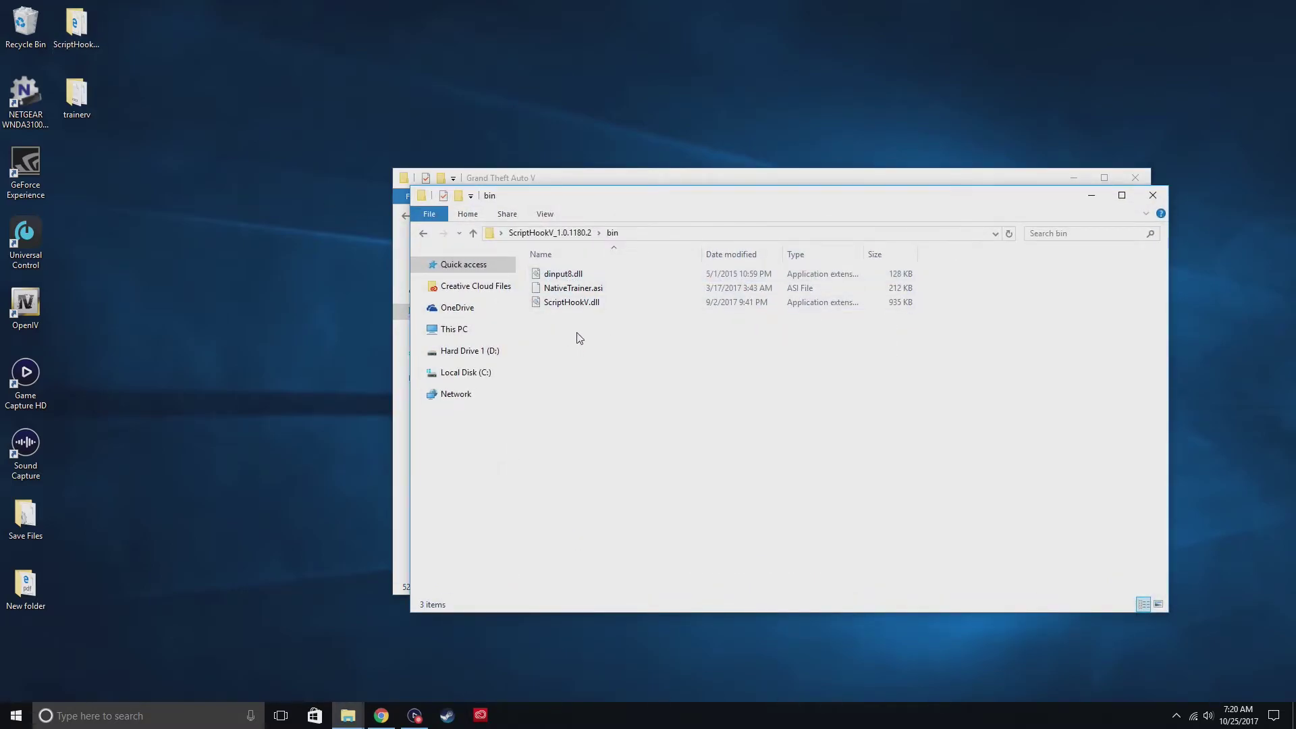
drag(577, 350, 571, 276)
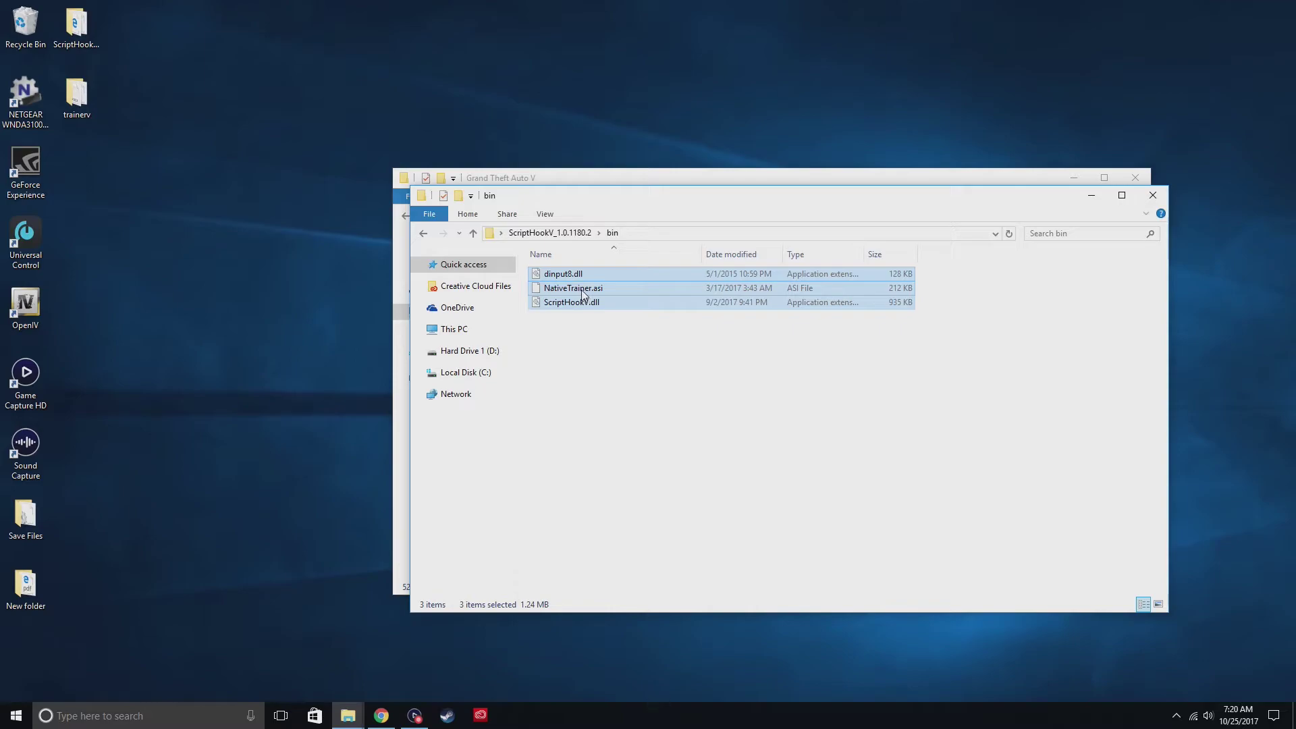
ctrl+click(584, 291)
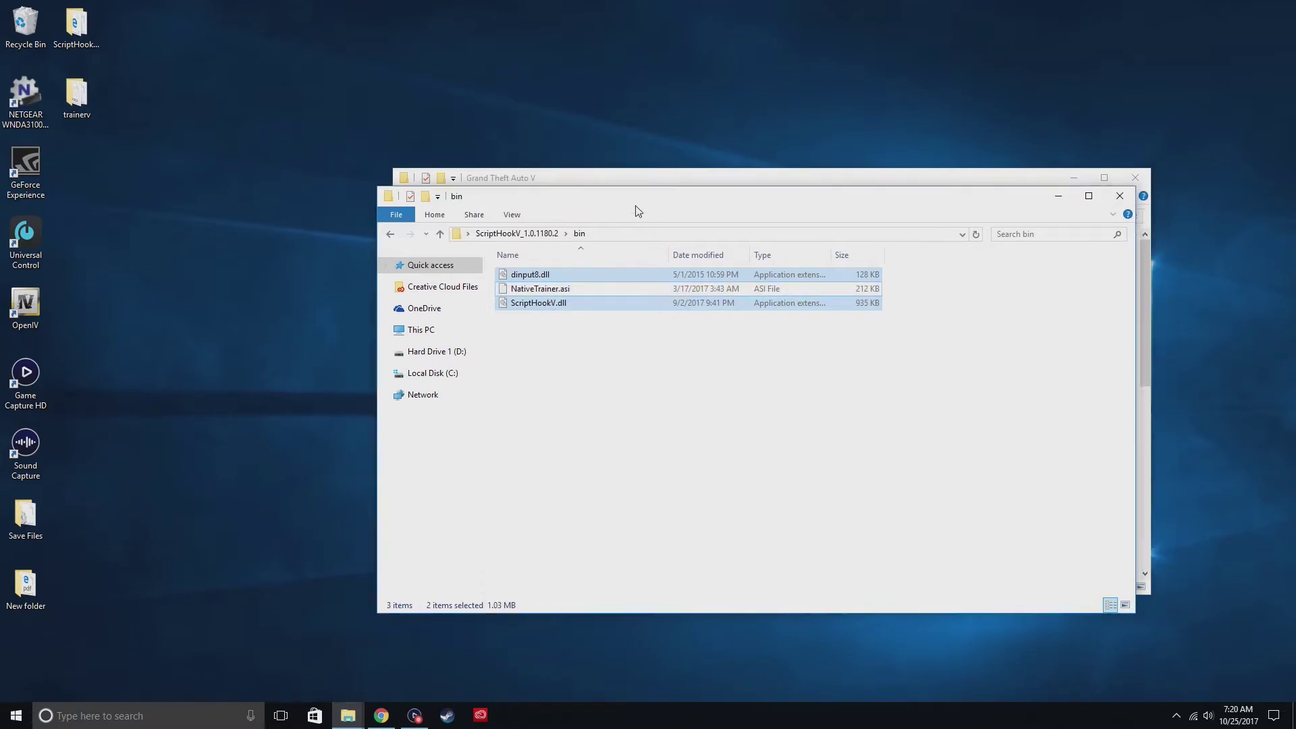
drag(672, 198, 259, 220)
mouse_move(300, 329)
mouse_down()
mouse_move(673, 456)
mouse_move(608, 446)
mouse_up()
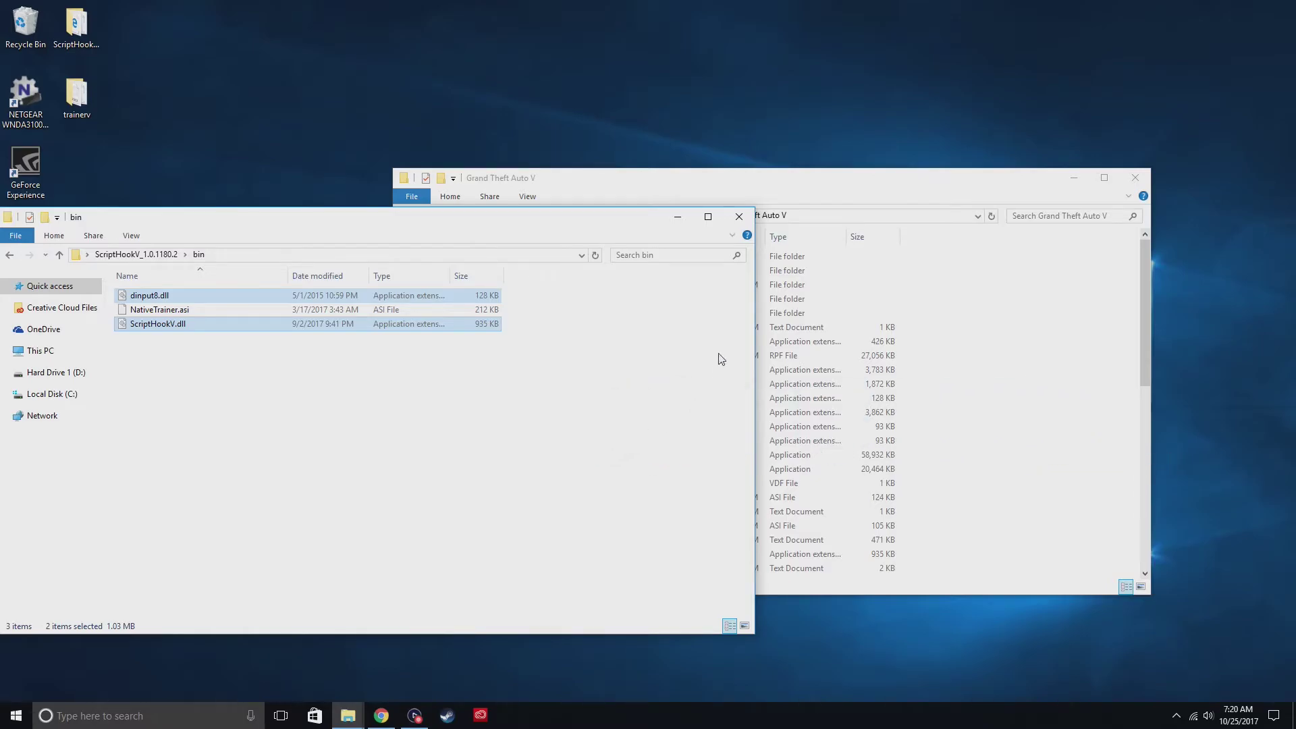
click(740, 216)
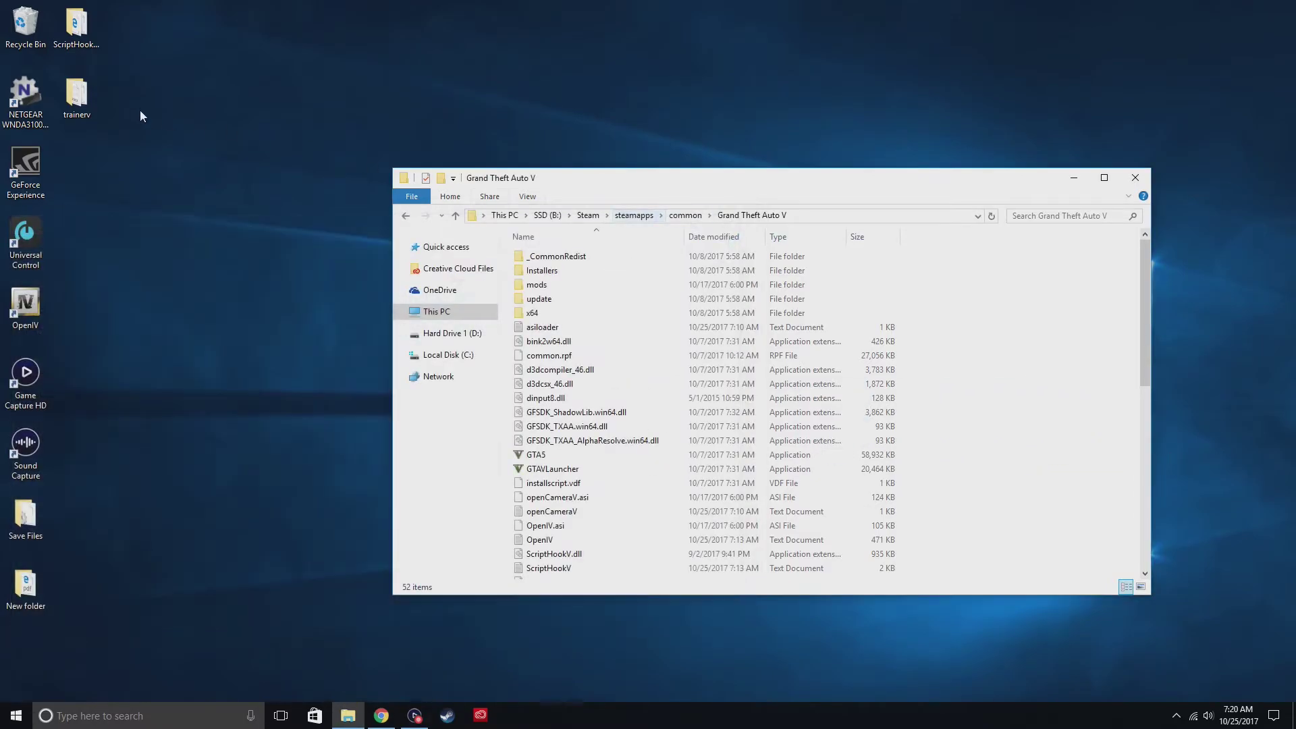
Select TrainerV.asi and trainerv in the trainerv folder, then close it and the game folder
double_click(84, 104)
mouse_move(177, 379)
mouse_down()
mouse_move(170, 345)
mouse_move(166, 359)
mouse_move(430, 433)
mouse_up()
click(747, 218)
click(1141, 180)
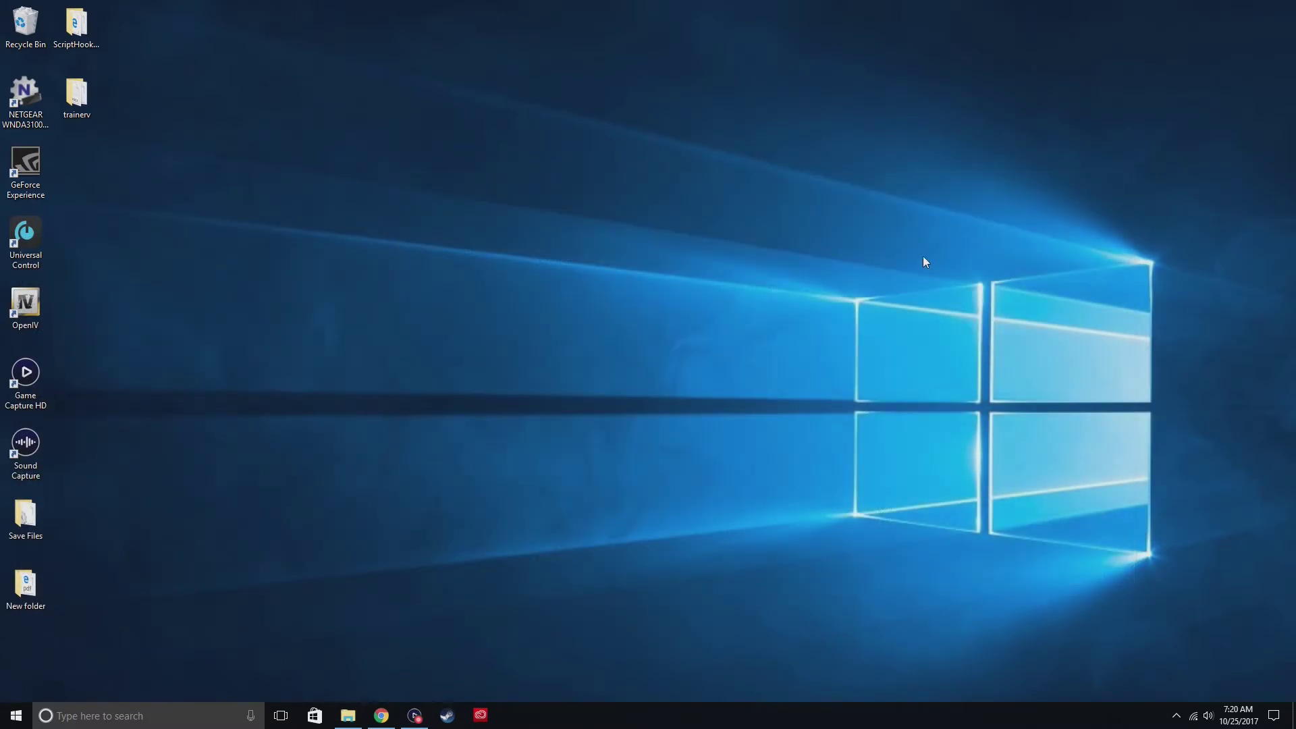
Start Grand Theft Auto V from the Steam library with 'Play Grand Theft Auto V'
click(448, 716)
click(144, 35)
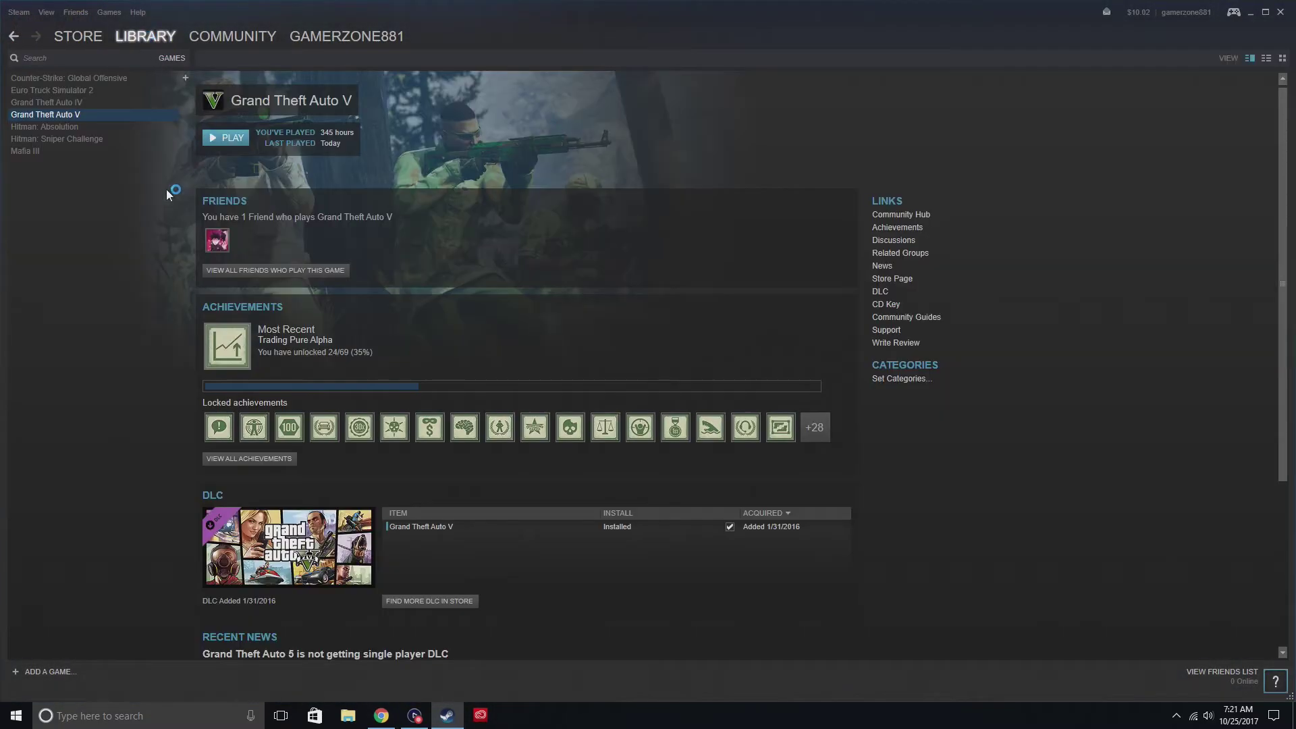
click(231, 137)
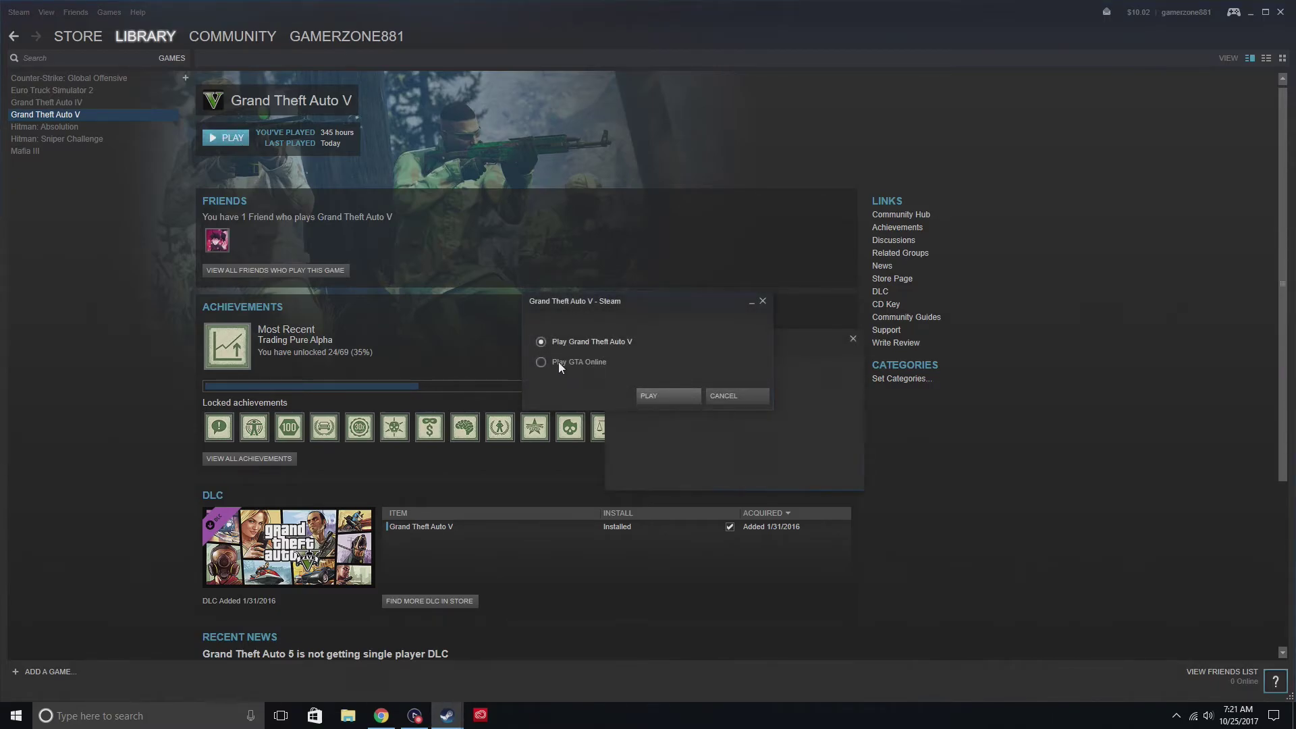
click(680, 397)
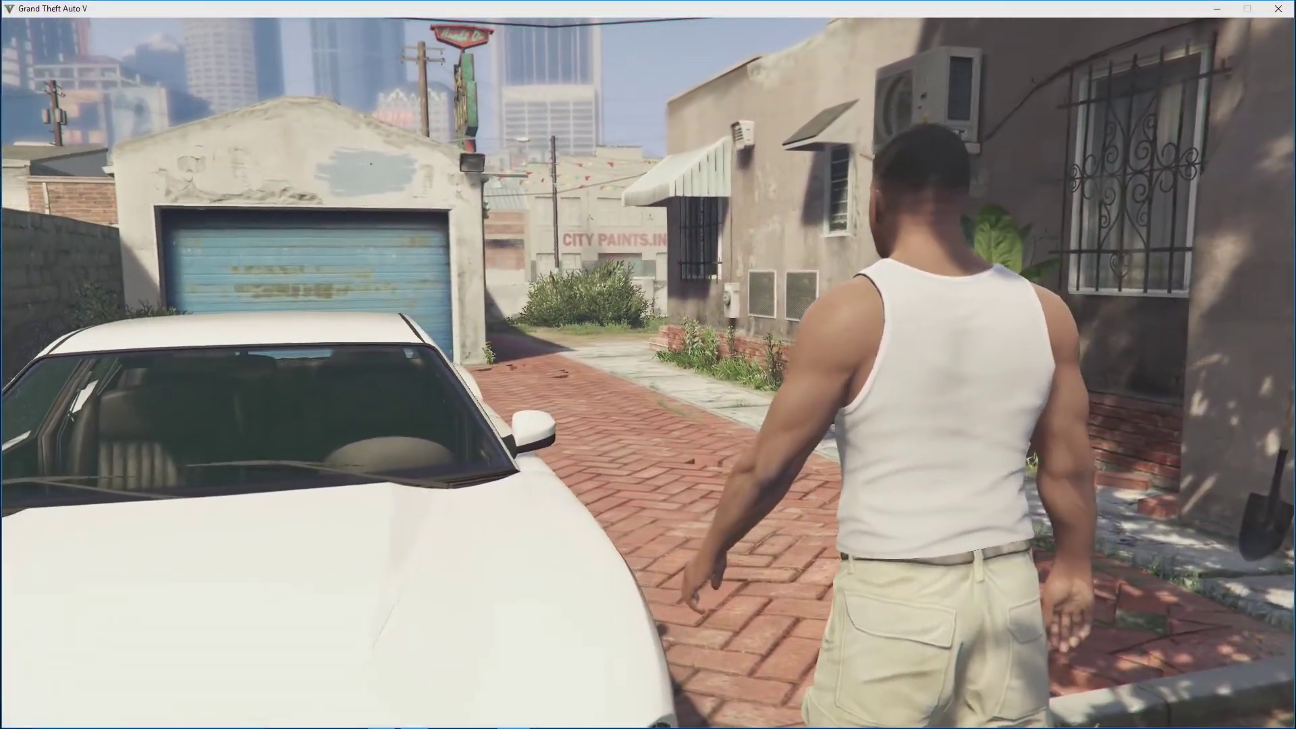
Use the trainer's Time Menu to disable Freeze Time and change the hour to night
key(F4)
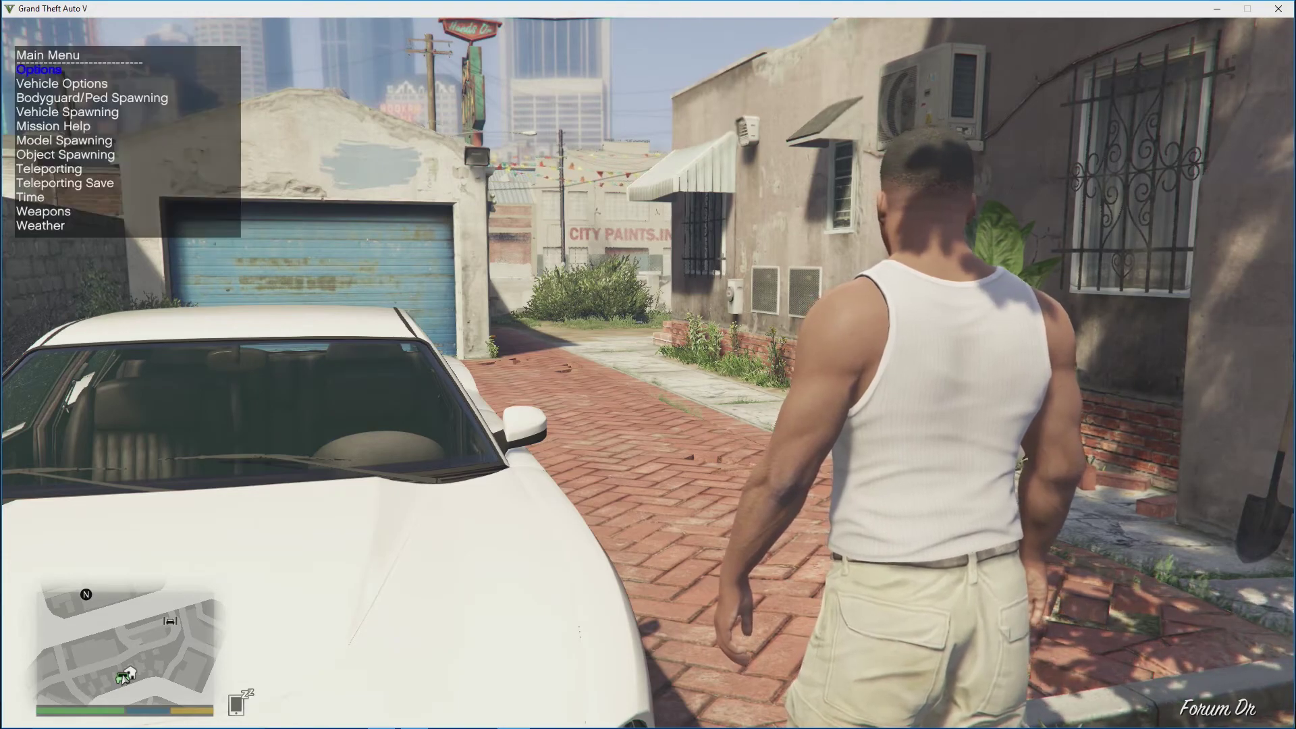
key(KP_8)
key(KP_8)
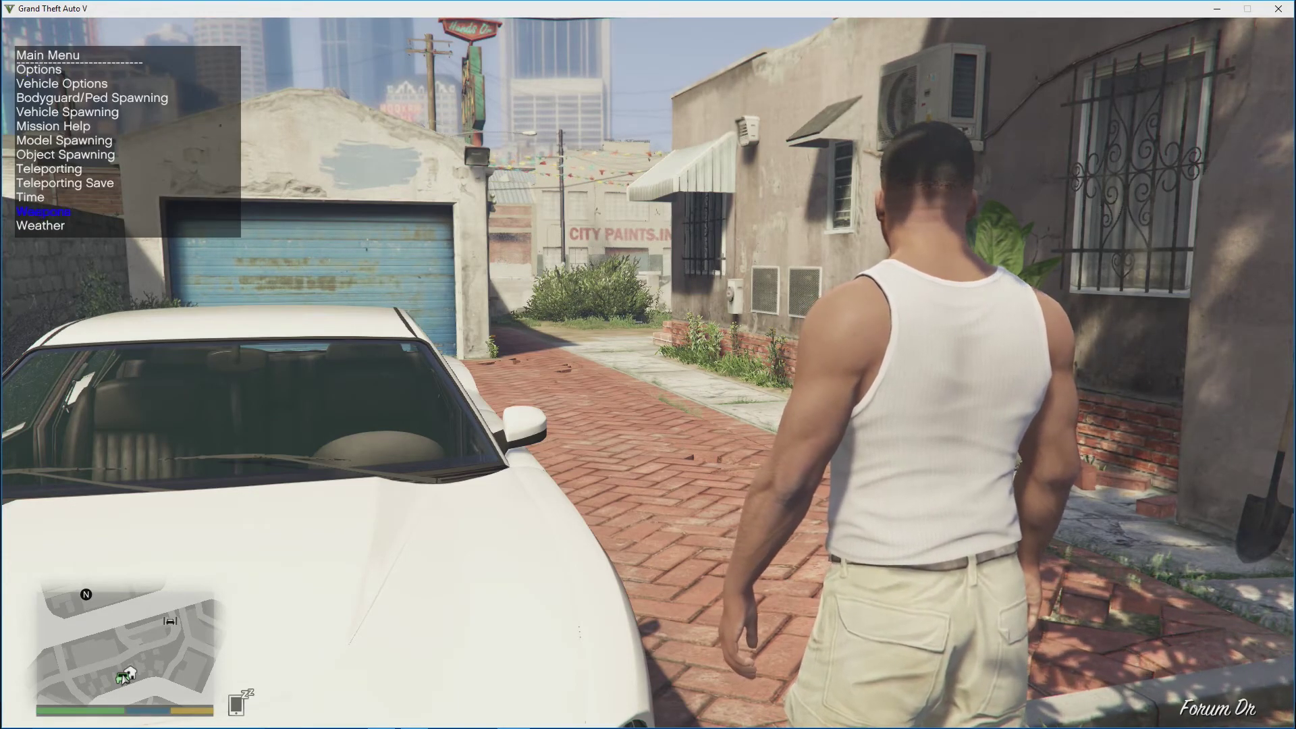
key(KP_8)
key(KP_5)
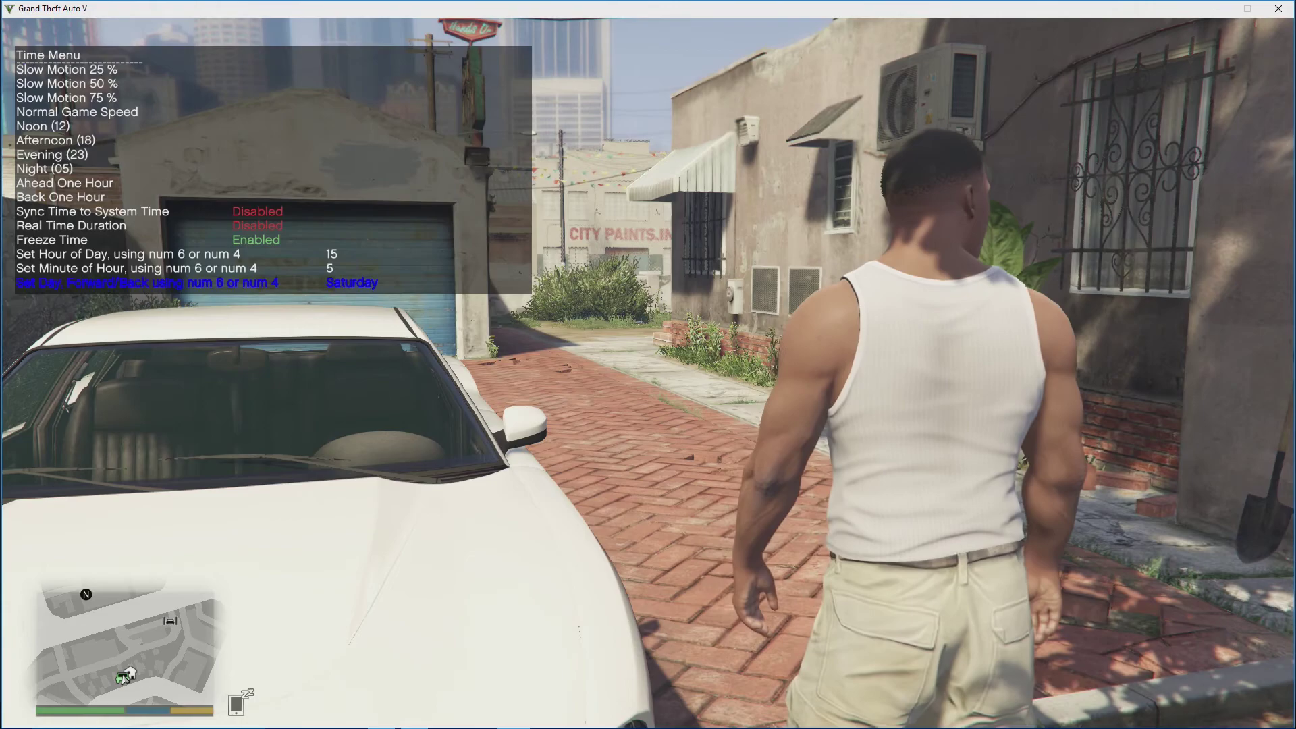
key(KP_8)
key(KP_8)
key(KP_5)
key(KP_2)
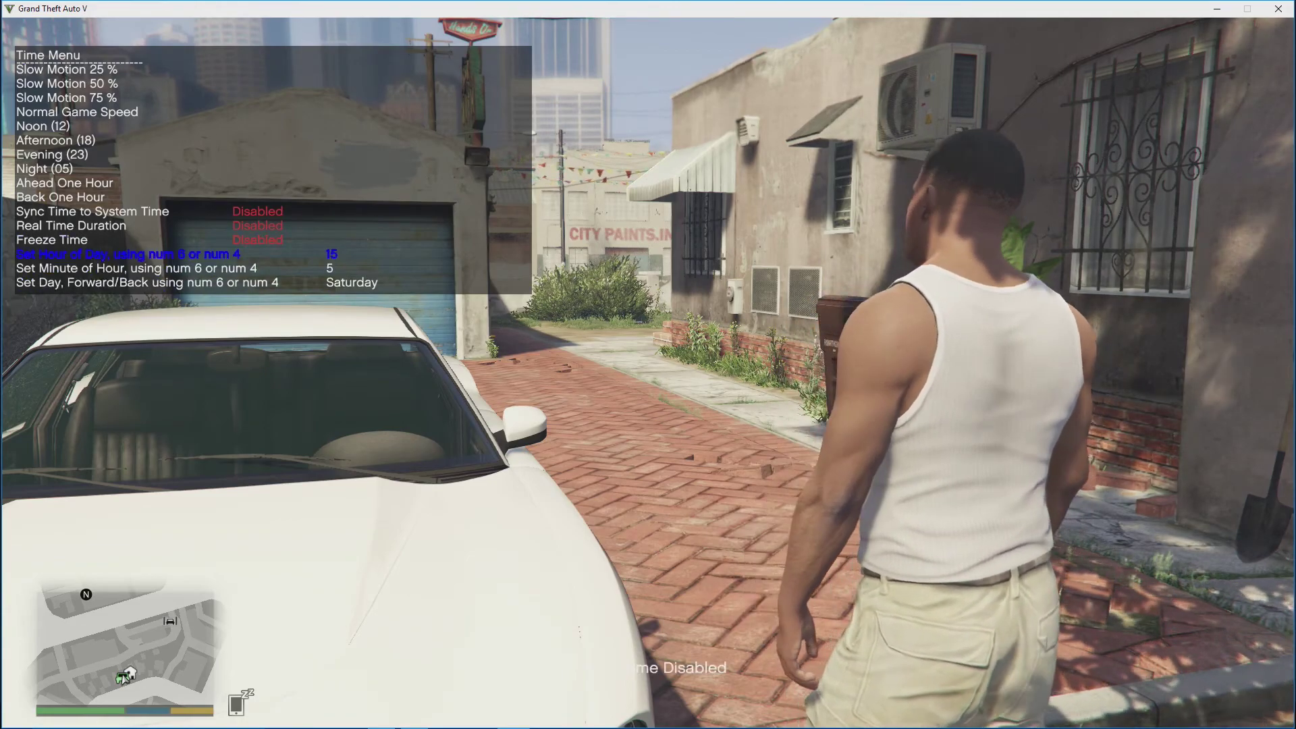
key(KP_6)
key(KP_6)
key(KP_6)
key(KP_6)
key(KP_6)
key(KP_6)
key(KP_6)
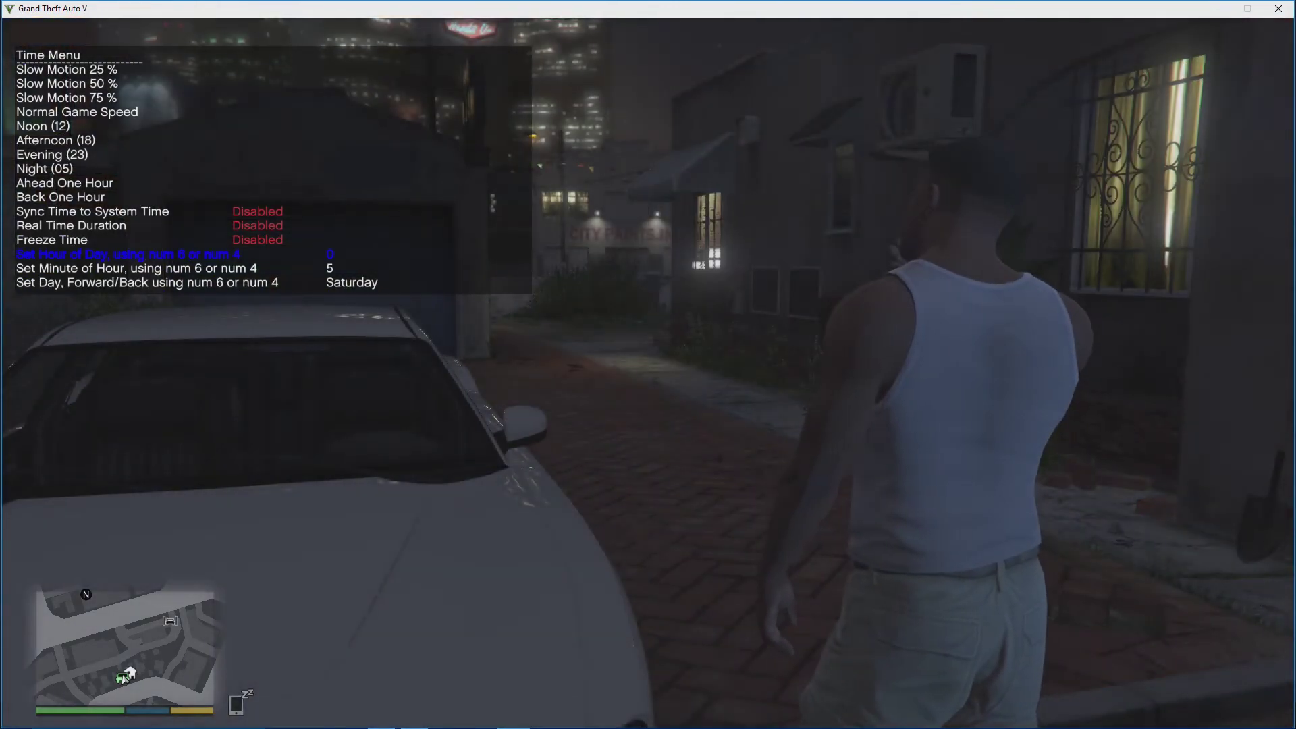
Leave the Time Menu and open the trainer's Weapons Menu 1
key(KP_0)
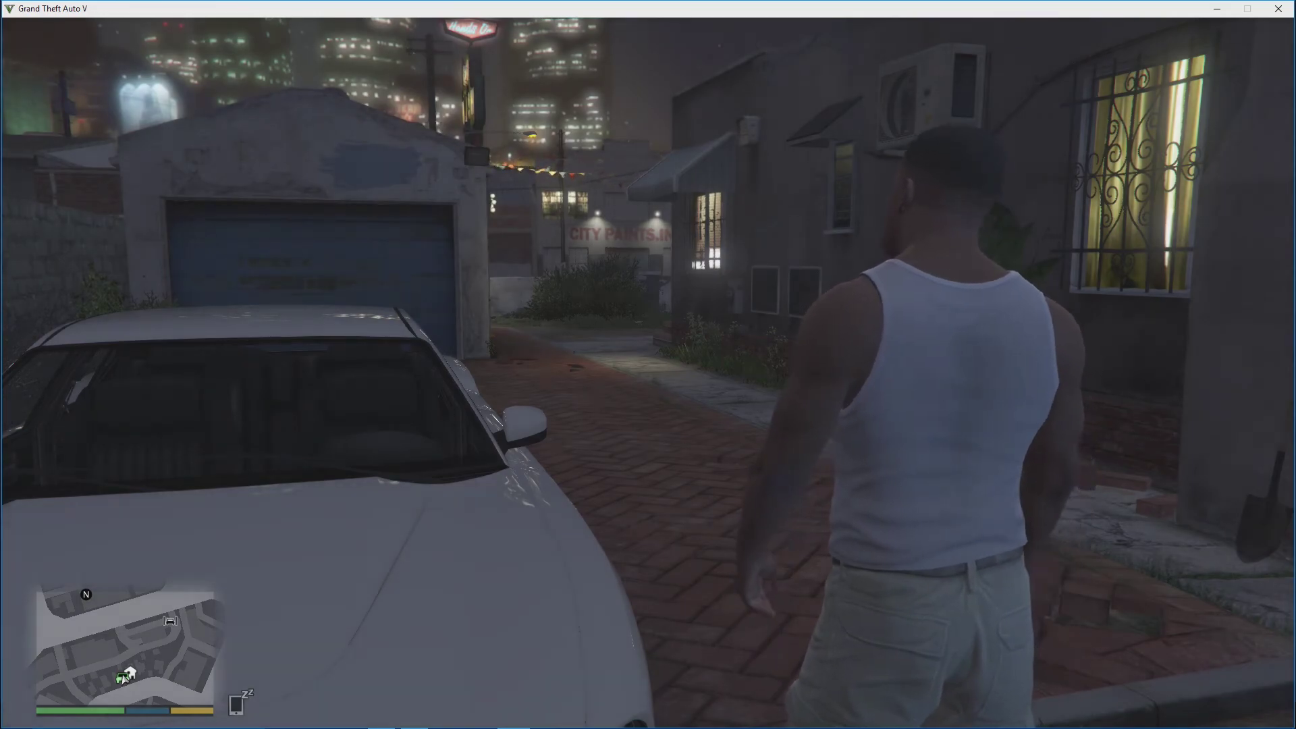
key(F4)
key(KP_2)
key(KP_5)
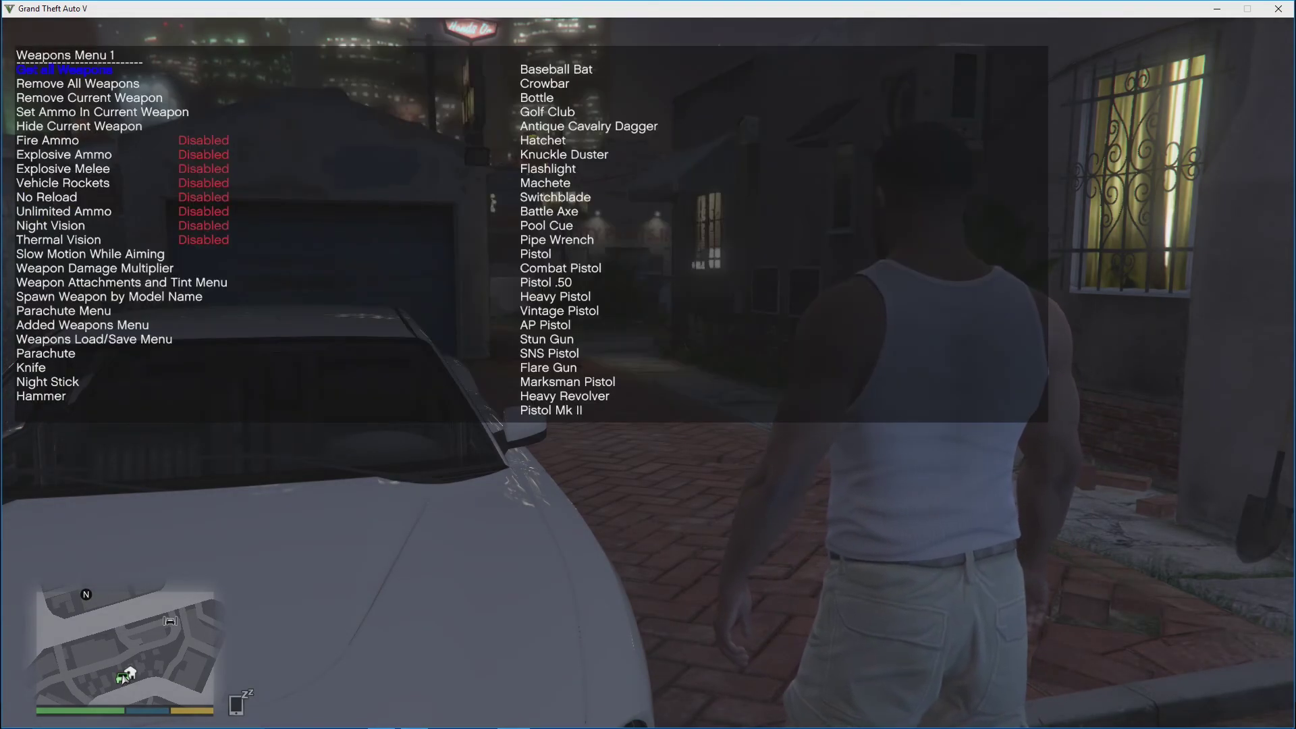